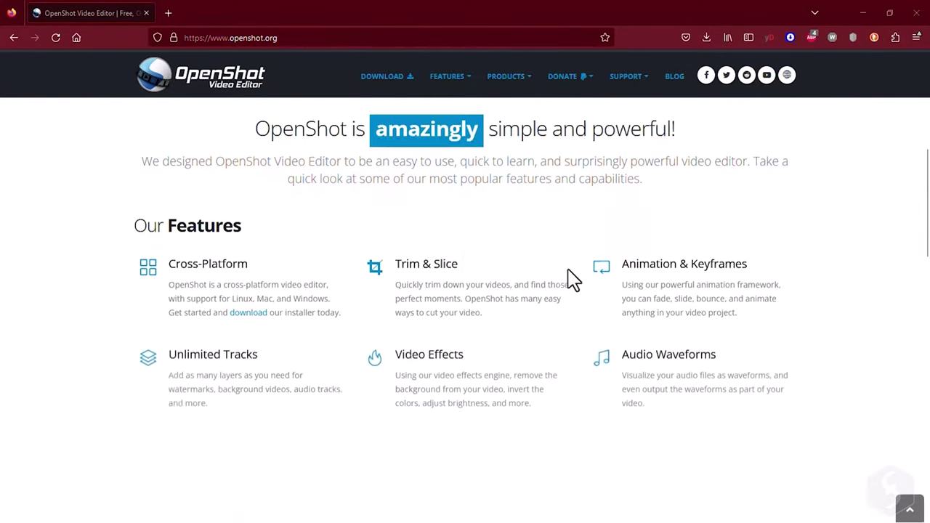
Browse the title templates and complete Line 1 of Oval 1 as 'My Vacation'.
scroll(574, 280, down, 5)
scroll(574, 280, down, 4)
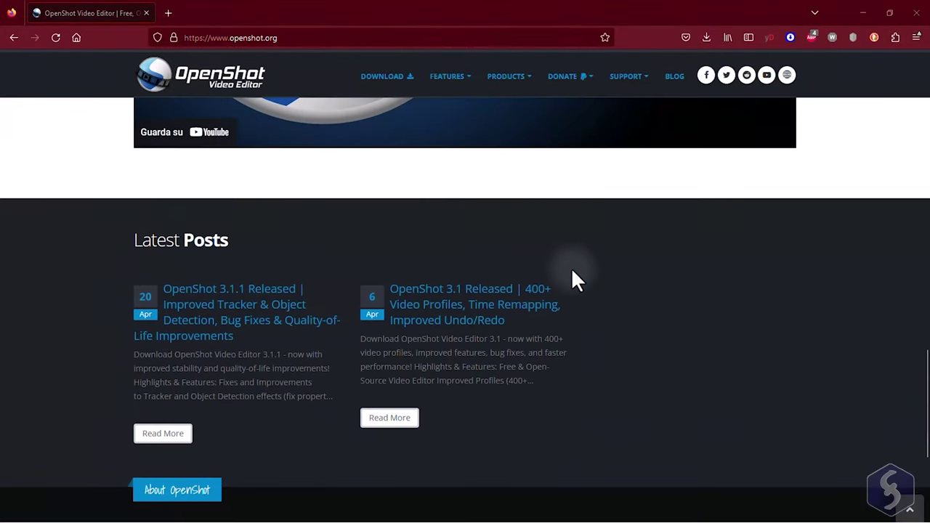
scroll(574, 280, down, 3)
scroll(573, 280, up, 12)
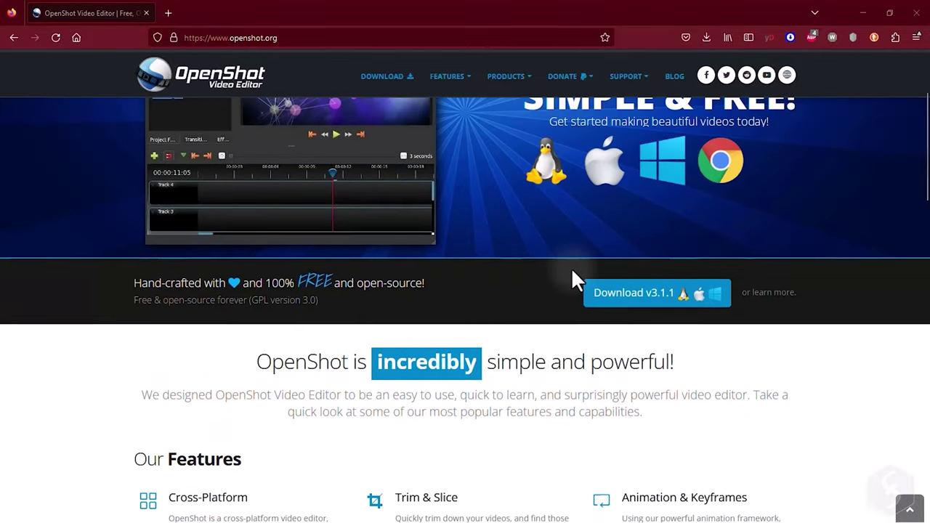
scroll(571, 276, up, 2)
scroll(583, 347, down, 2)
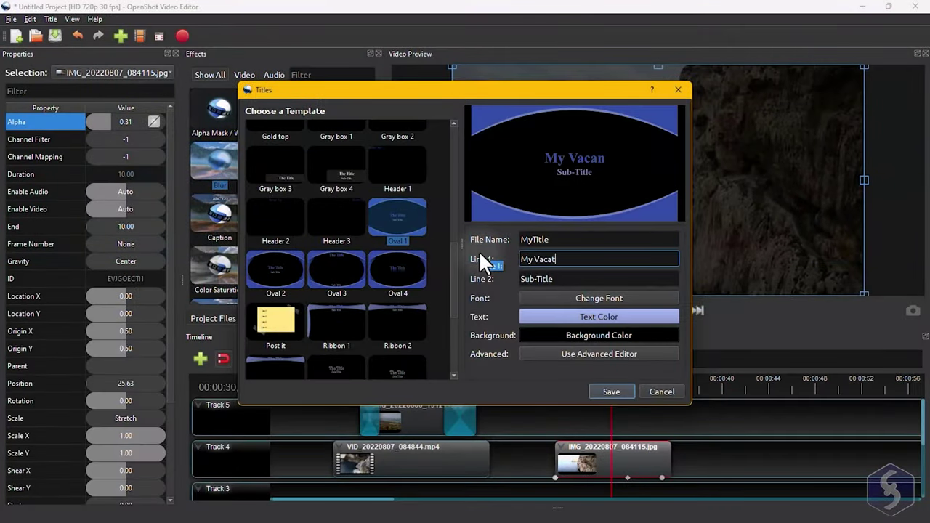
text(ion)
Replace the Sub-Title placeholder on the second line with 'Amazing'.
click(564, 279)
drag(565, 279, 513, 276)
text(Amazing)
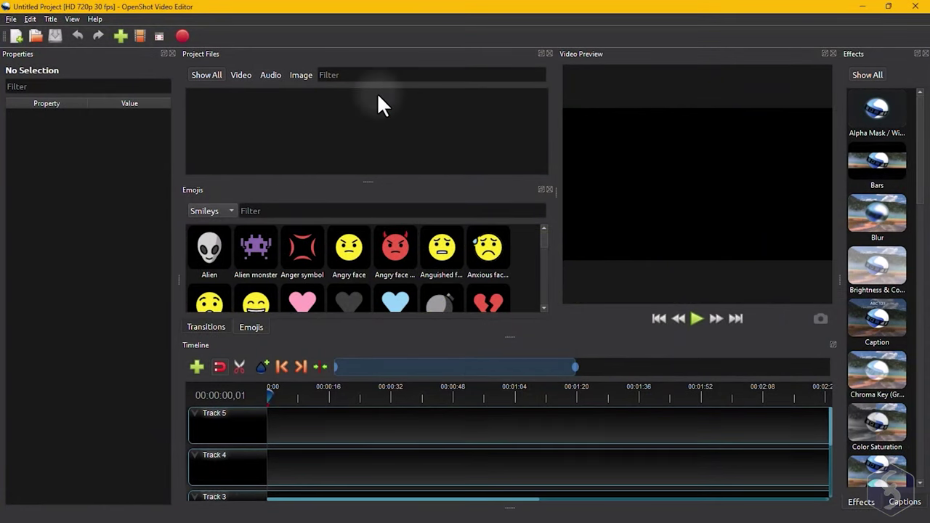
Close the Properties dock, then restore it from View > Docks > Properties.
drag(443, 369, 376, 363)
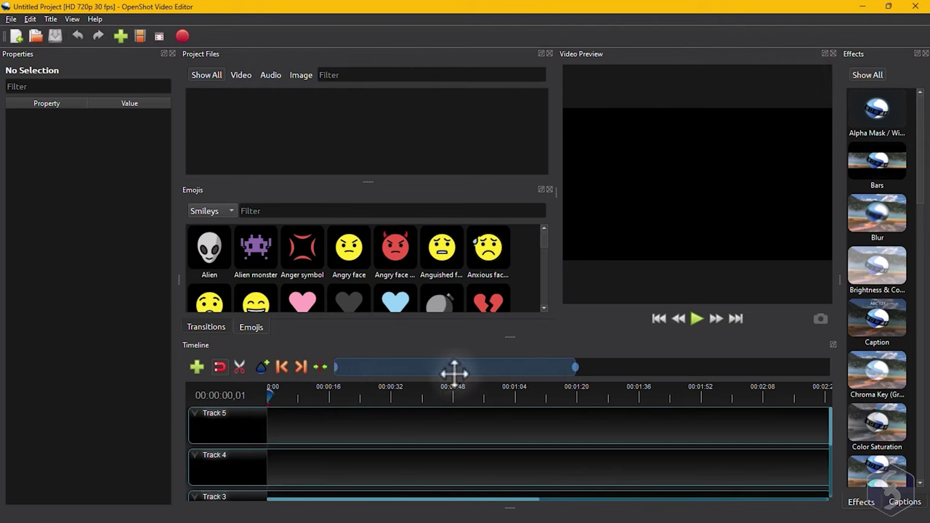
click(172, 54)
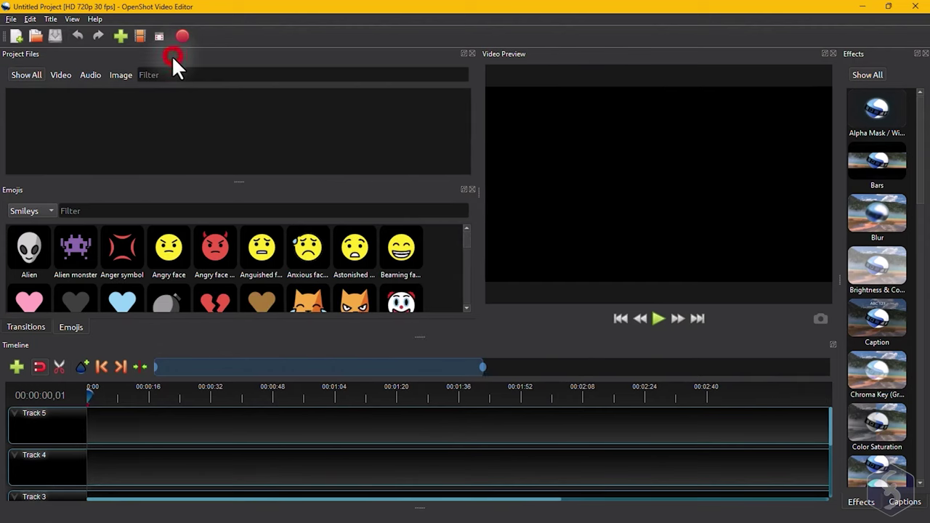
click(73, 18)
mouse_move(100, 72)
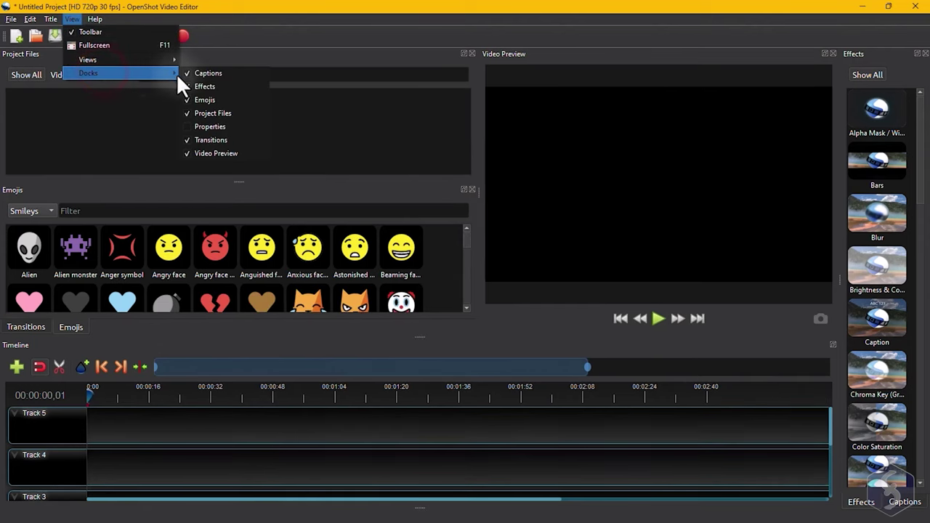
click(216, 126)
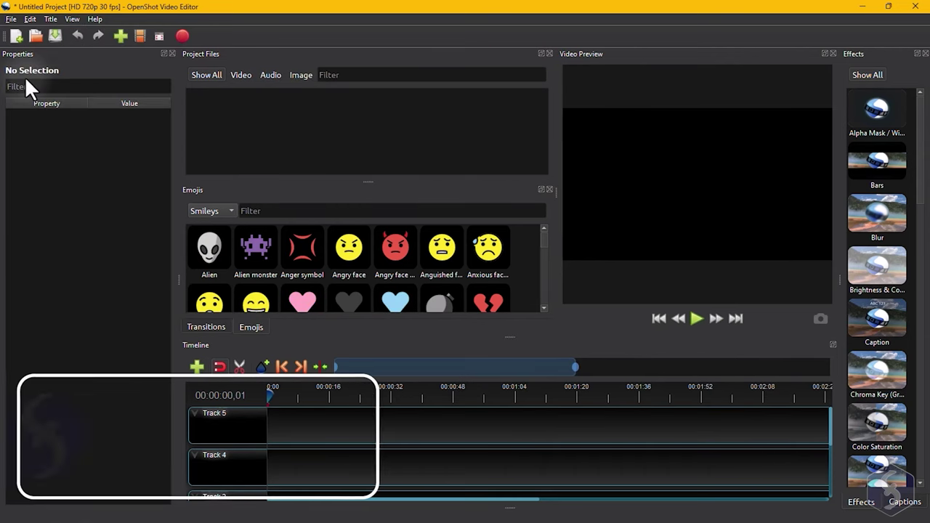
Apply the View > Views > Simple View layout.
click(74, 18)
mouse_move(84, 63)
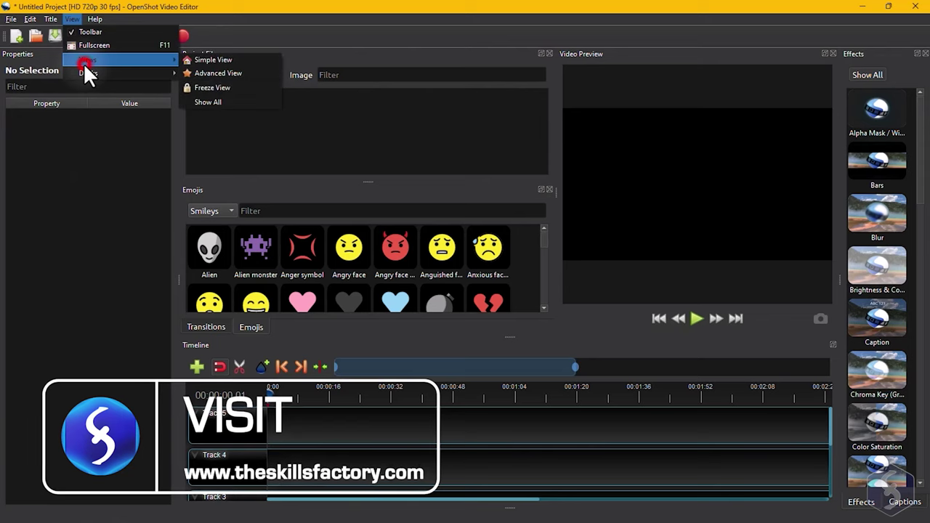
click(233, 60)
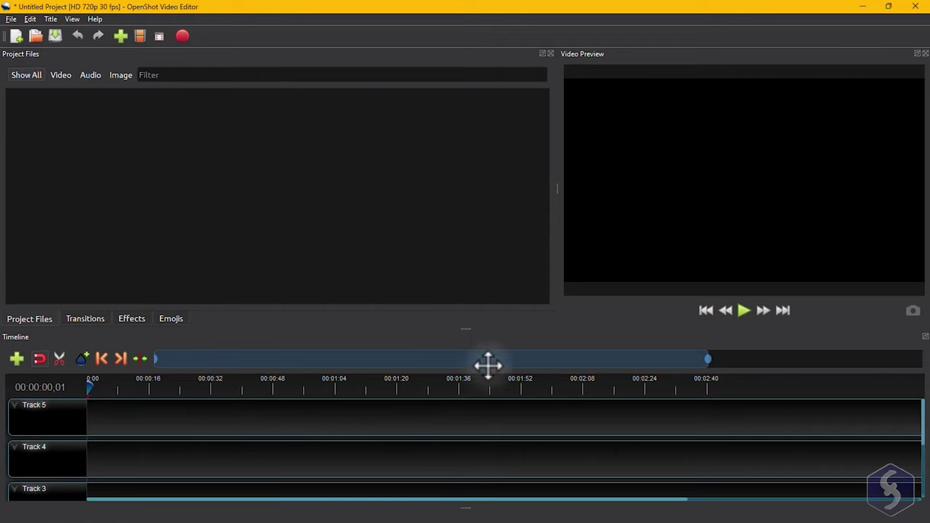
Import VID_20220807_084844.mp4 into Project Files using the Import Files button.
drag(488, 365, 375, 369)
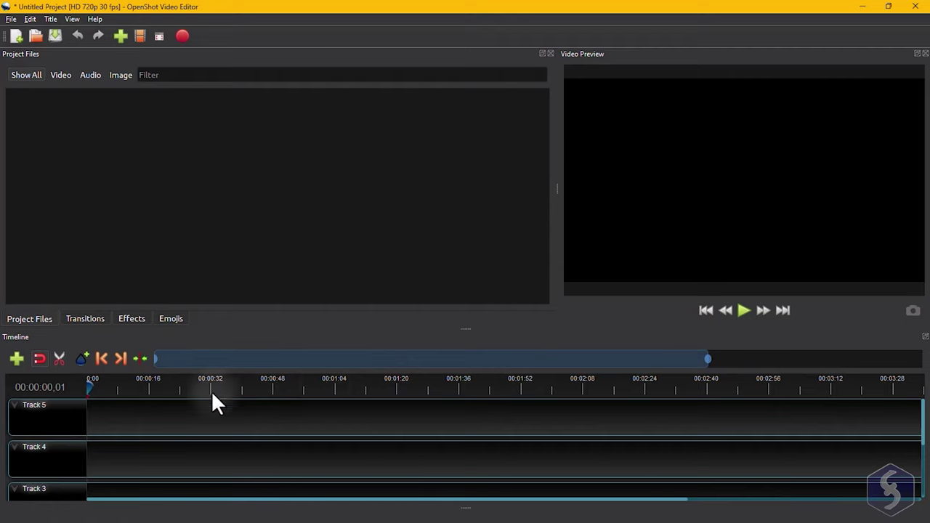
click(121, 38)
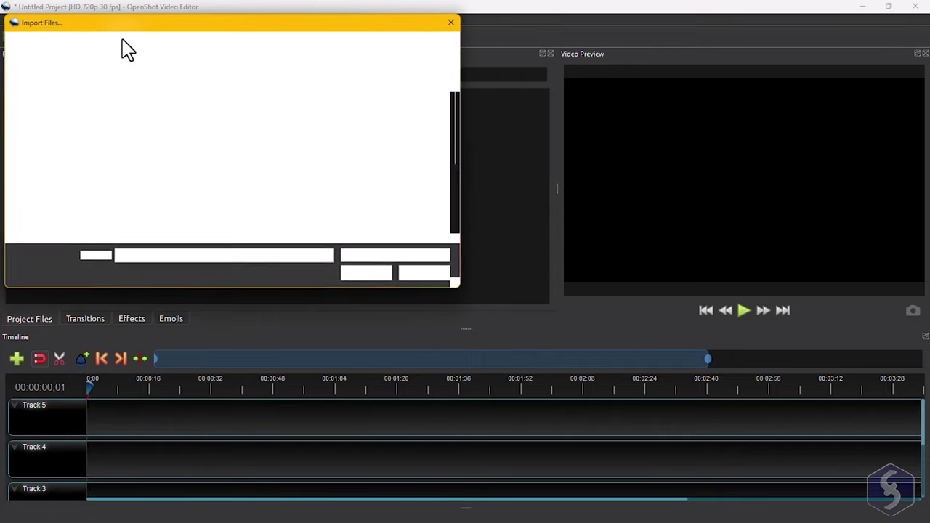
click(398, 124)
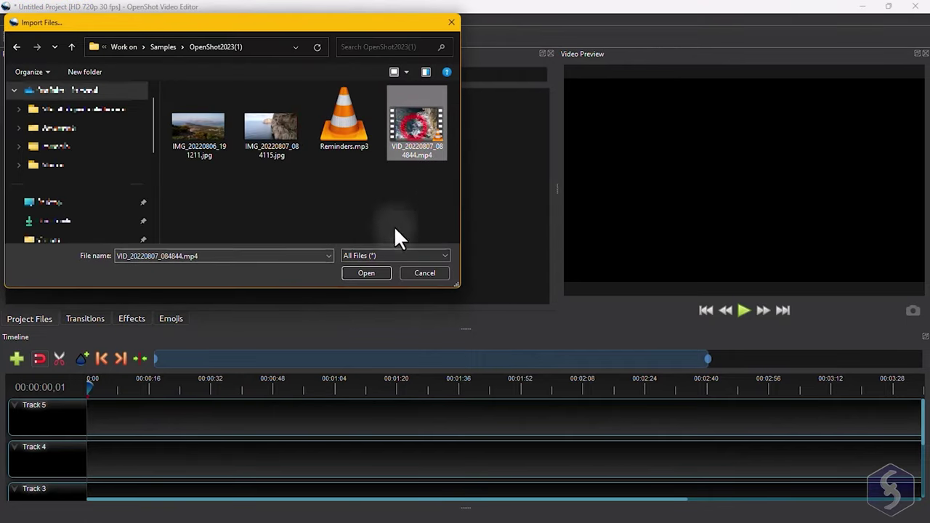
click(366, 273)
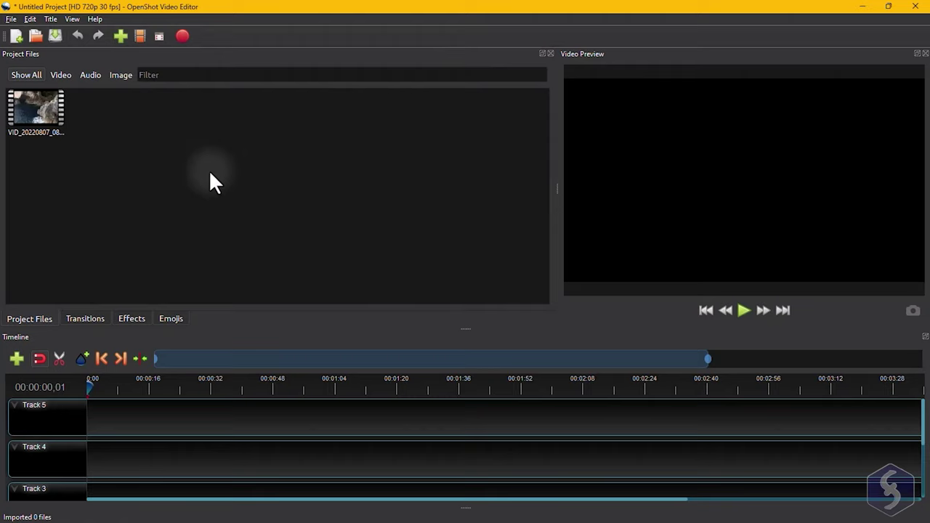
Select the two JPG photos and Reminders.mp3 in File Explorer and bring them into OpenShot.
key(alt+Tab)
click(409, 232)
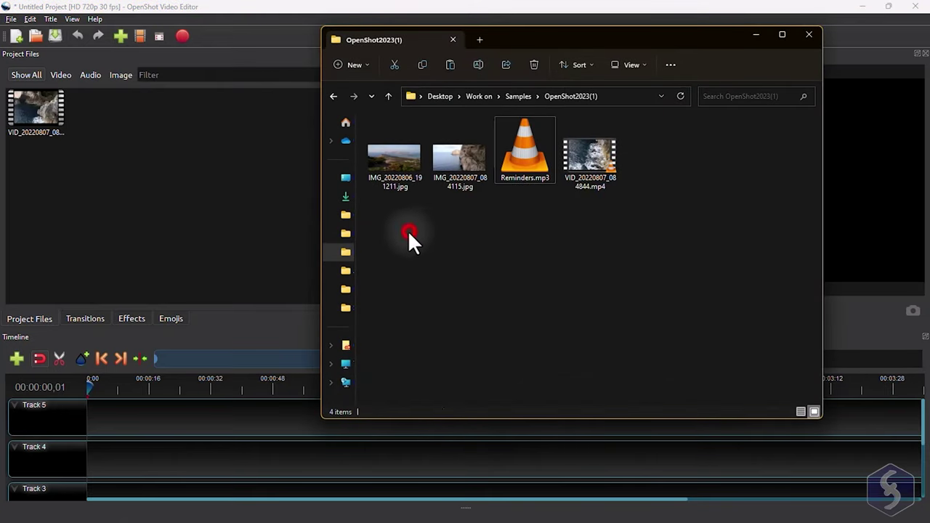
drag(396, 230, 107, 430)
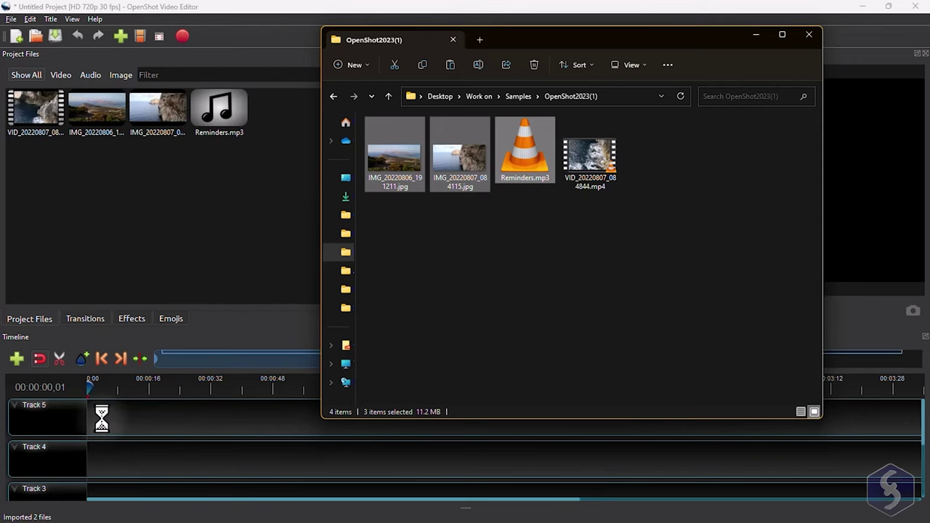
click(154, 157)
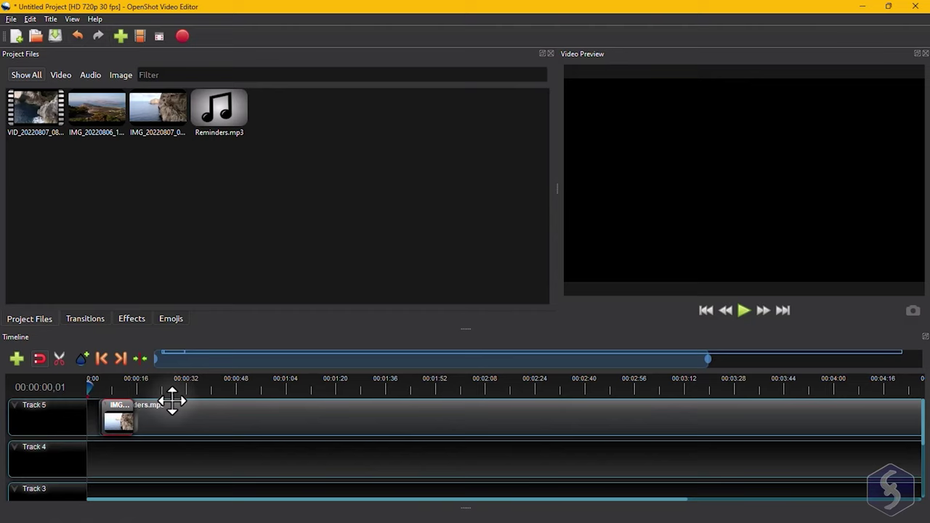
Filter Project Files by Video, Audio and Image, then return to Show All.
click(62, 74)
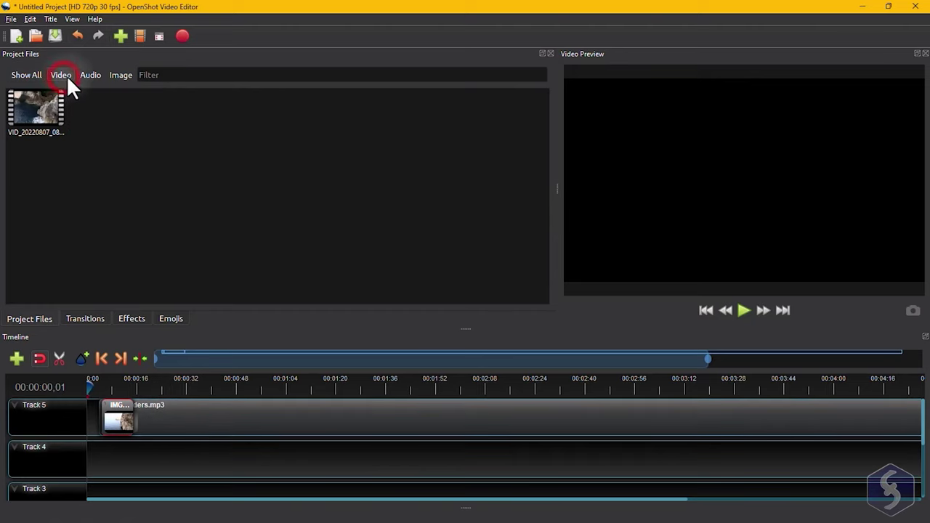
click(92, 75)
click(122, 75)
click(33, 75)
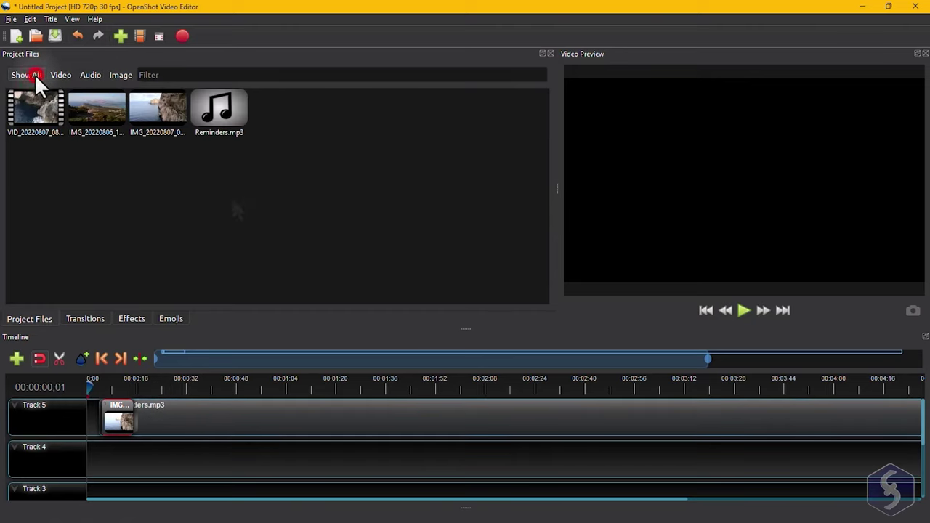
Move Reminders.mp3 onto Track 4 and reposition the photo and video clips on Track 5.
drag(194, 411, 201, 469)
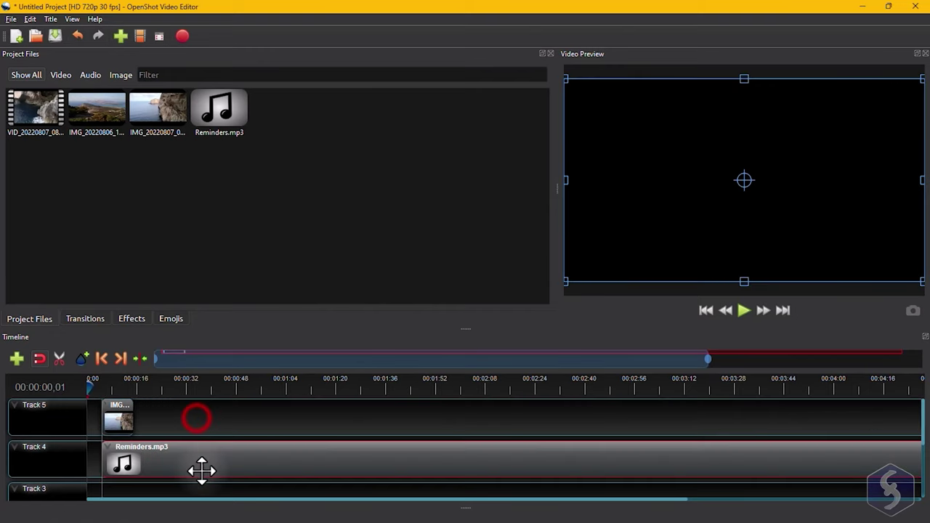
click(265, 500)
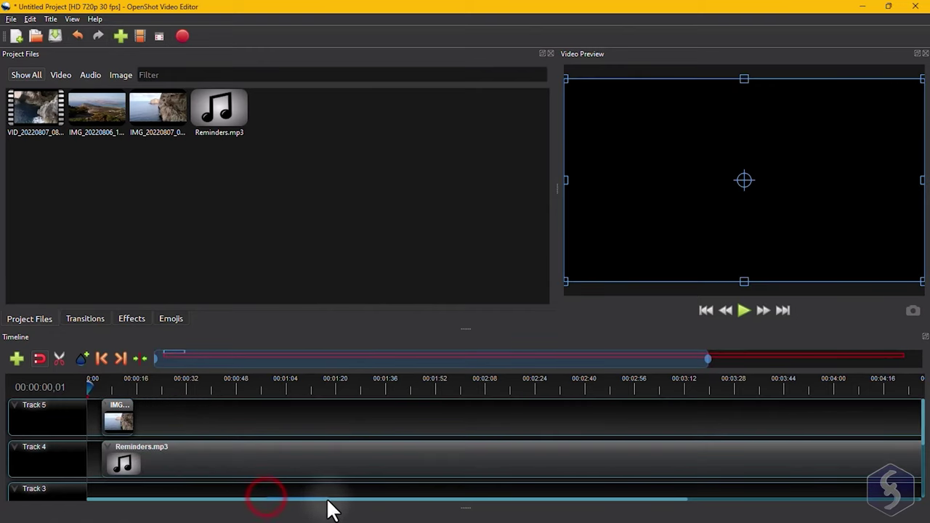
drag(334, 500, 464, 500)
drag(342, 482, 270, 475)
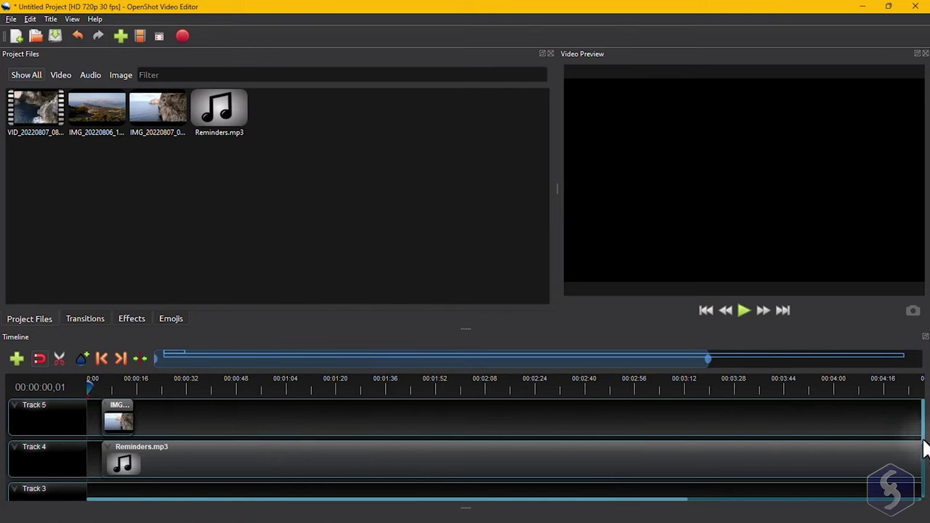
drag(923, 448, 917, 425)
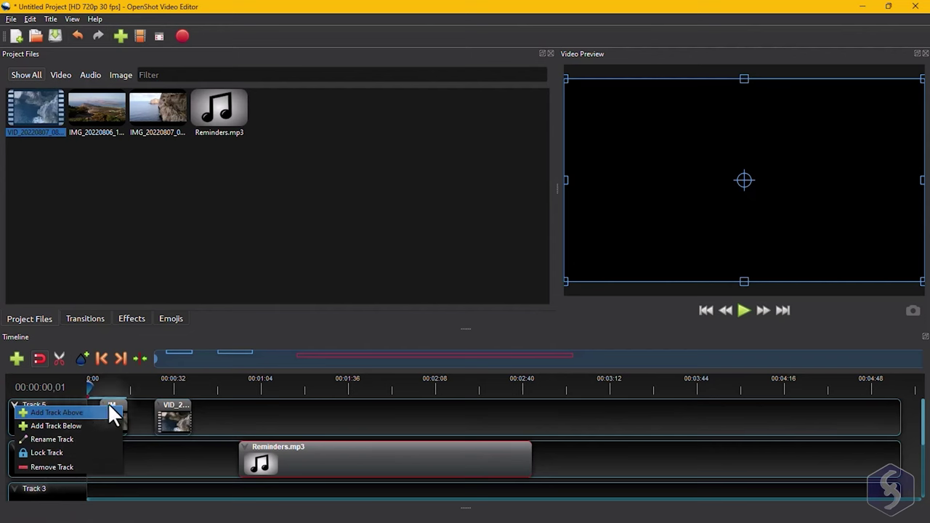
Put the playhead at about 00:00:30 and scroll around the timeline.
click(169, 381)
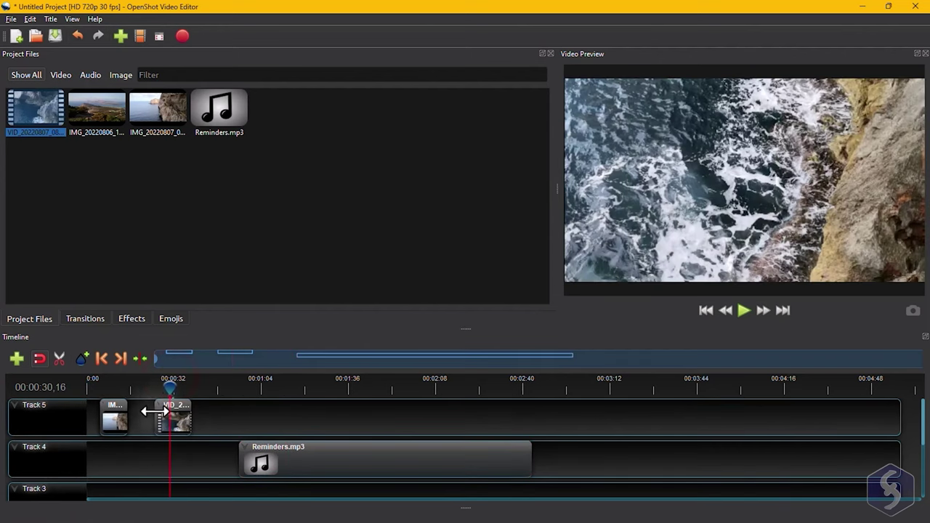
scroll(154, 413, up, 4)
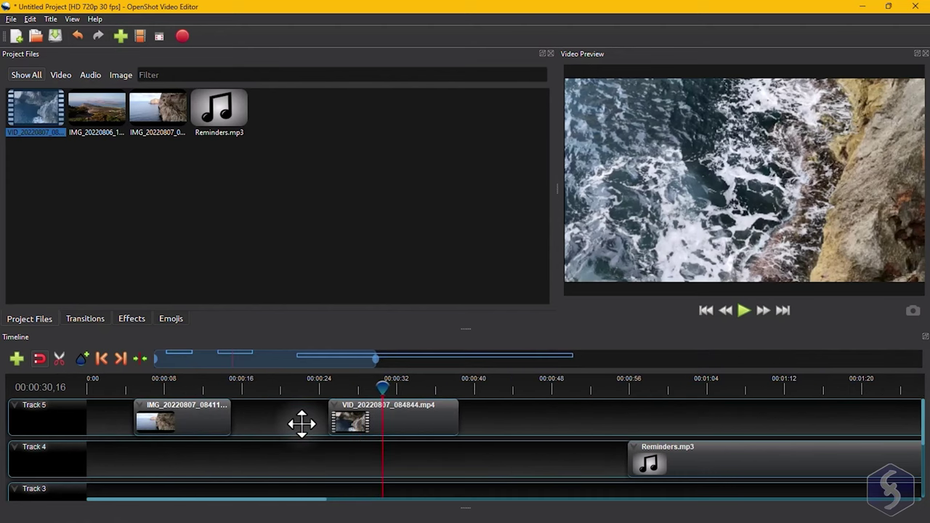
scroll(550, 412, up, 1)
scroll(550, 412, down, 4)
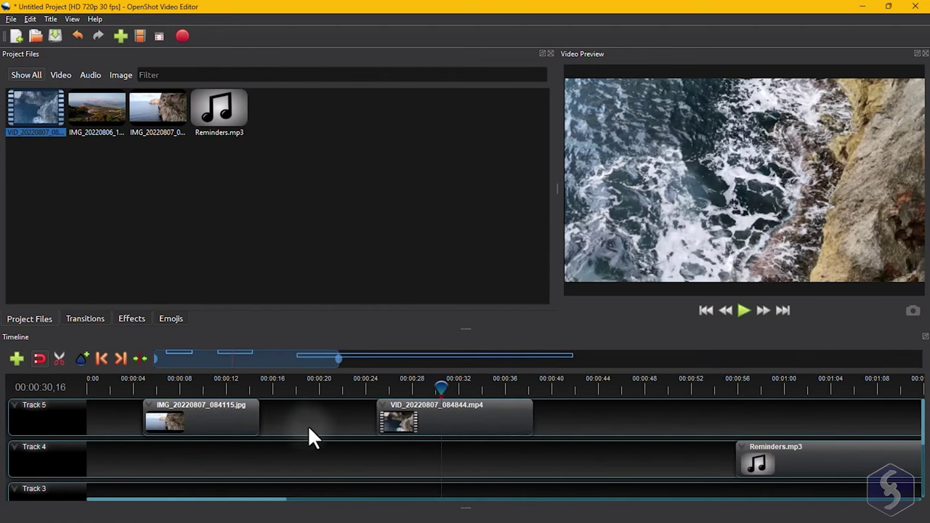
scroll(308, 425, down, 2)
scroll(333, 423, right, 10)
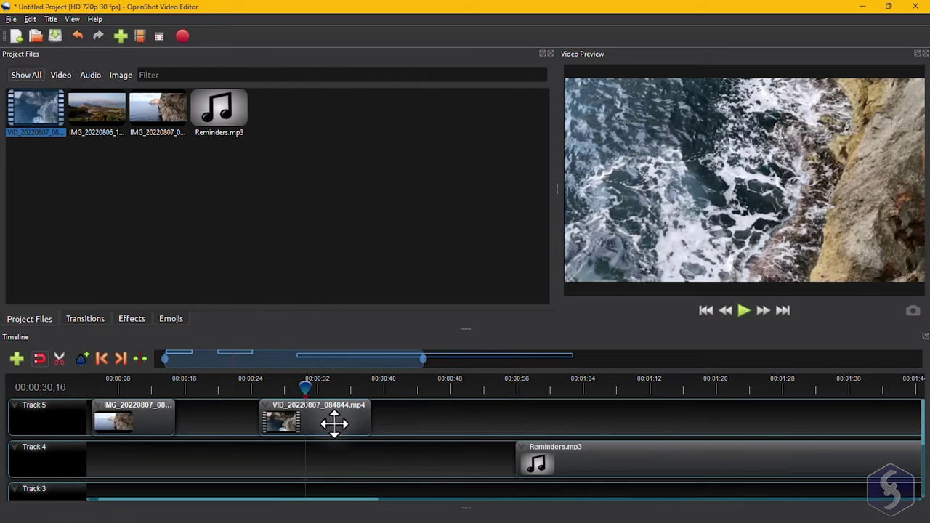
scroll(331, 418, left, 10)
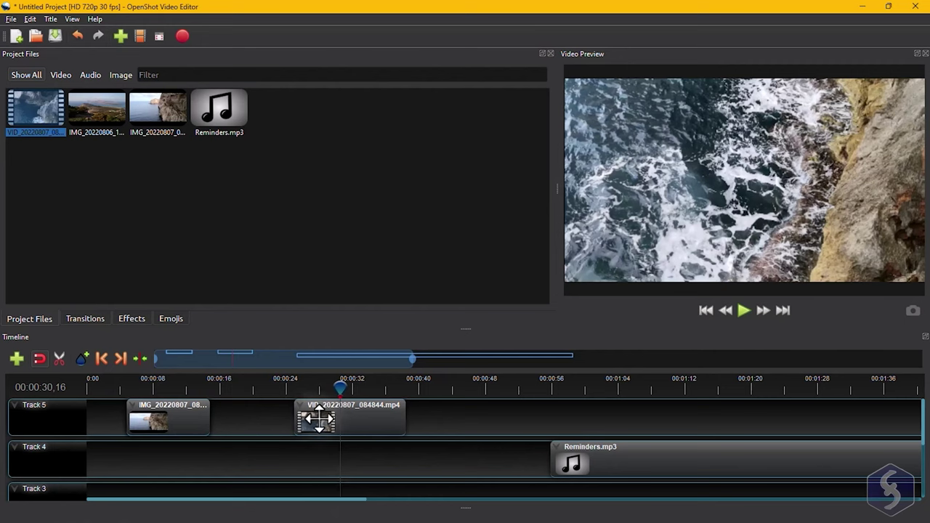
Show the VID clip's waveform via Display > Show Waveform, then zoom the timeline in.
right_click(359, 415)
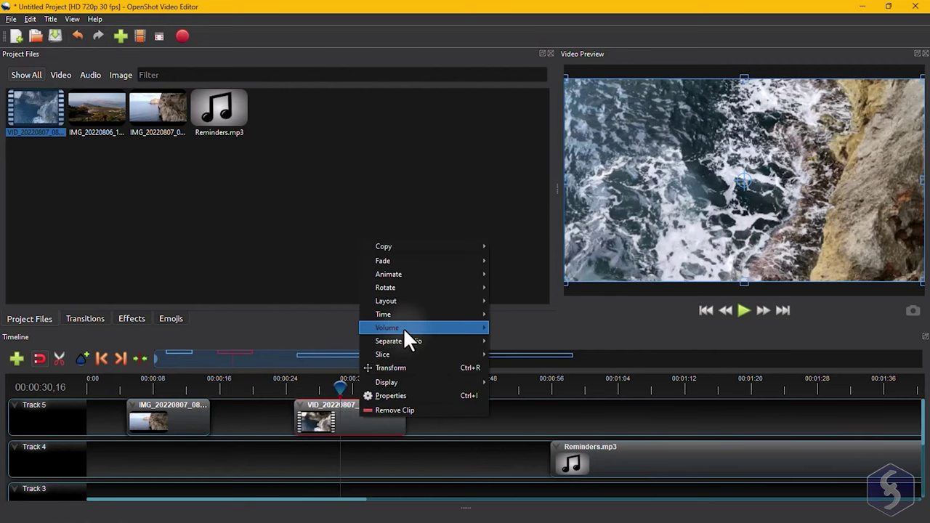
click(398, 384)
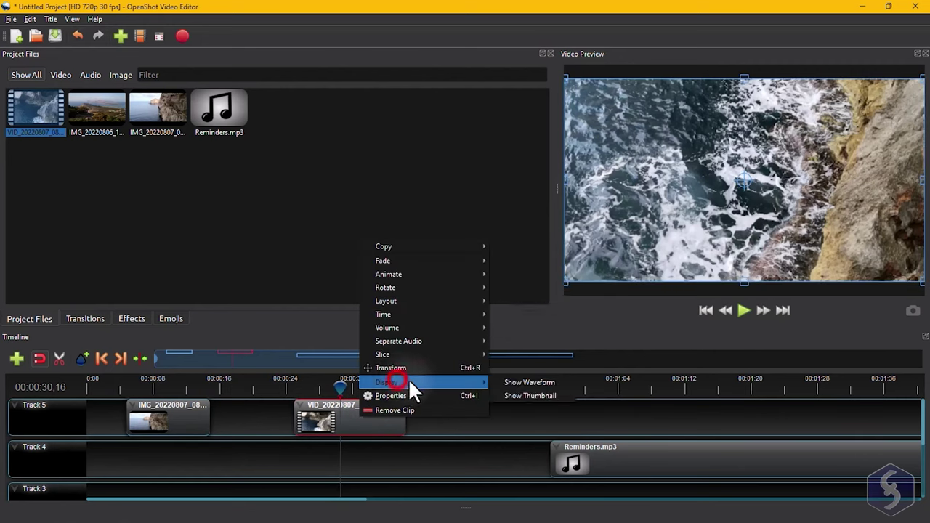
click(538, 385)
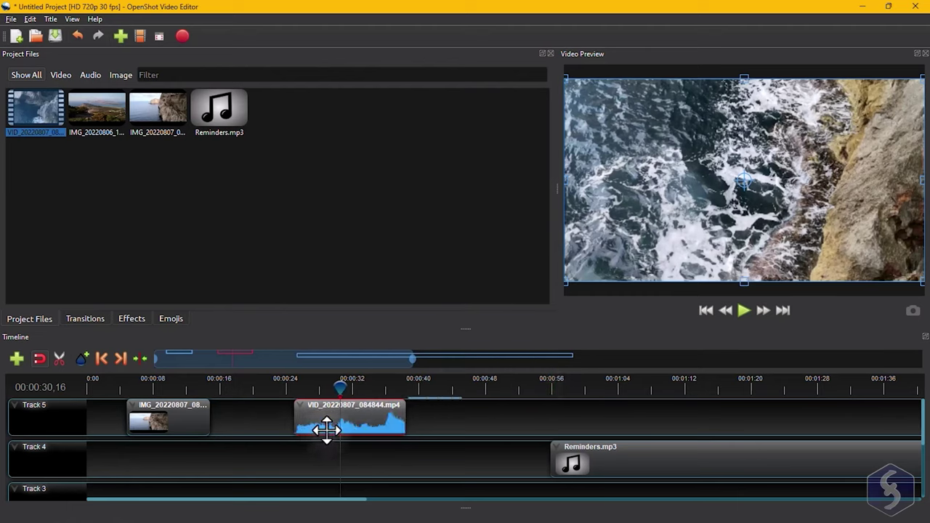
scroll(473, 460, up, 3)
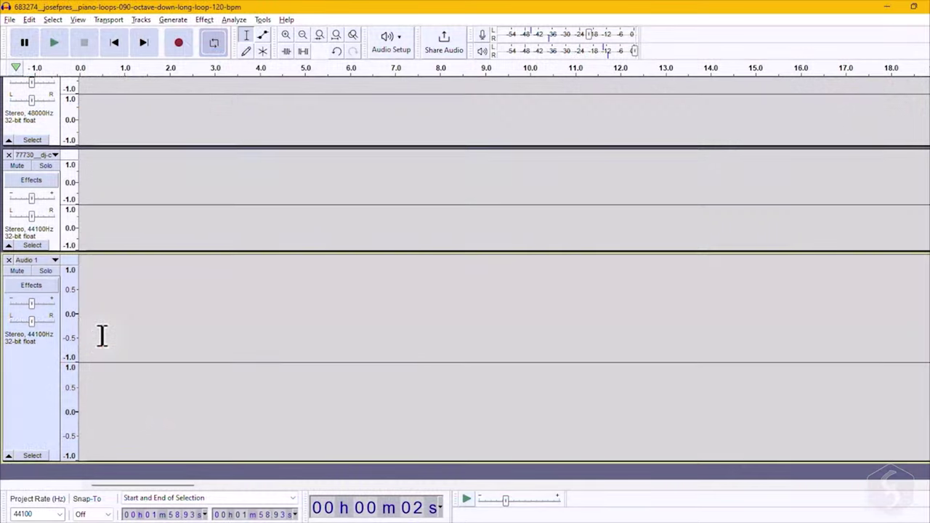
Set the start point in the Audio 1 track and record a new take.
click(103, 332)
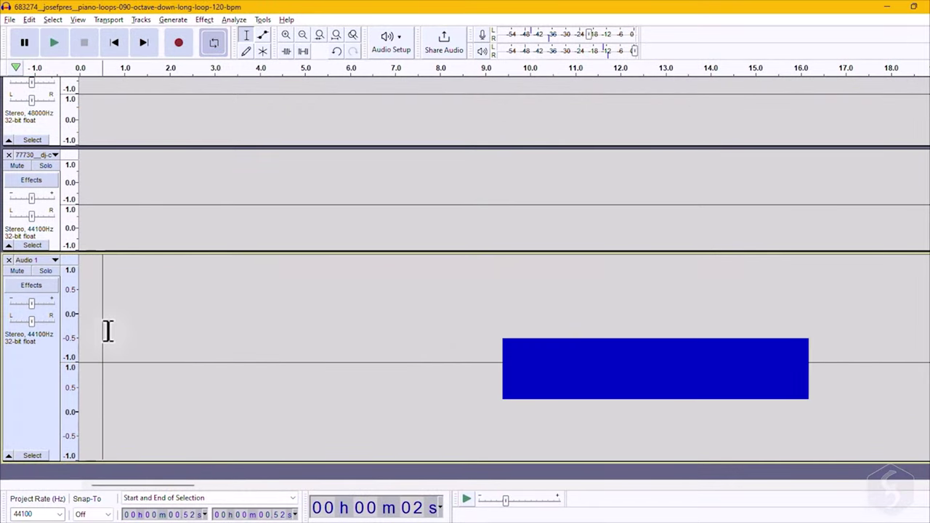
click(178, 45)
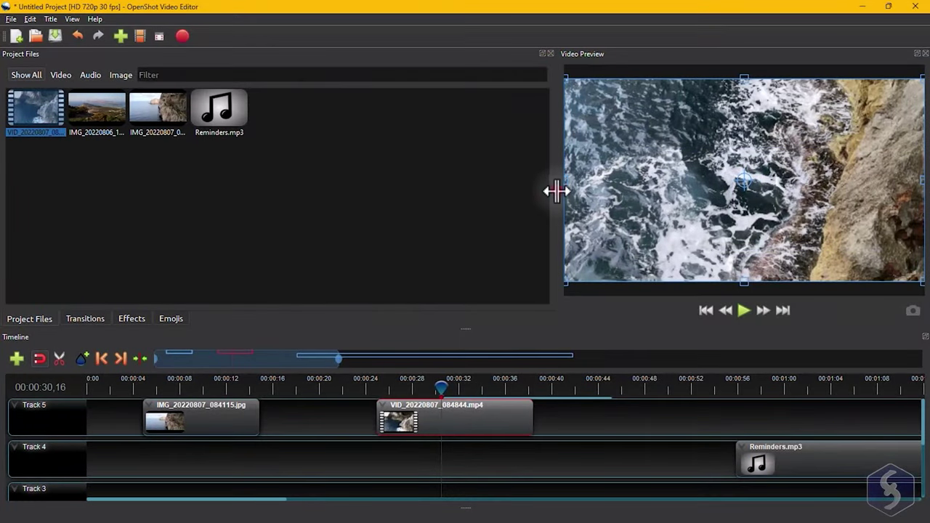
Widen the Video Preview and scrub from the cliff photo into the sea clip, ending near 00:00:26.
drag(556, 192, 409, 191)
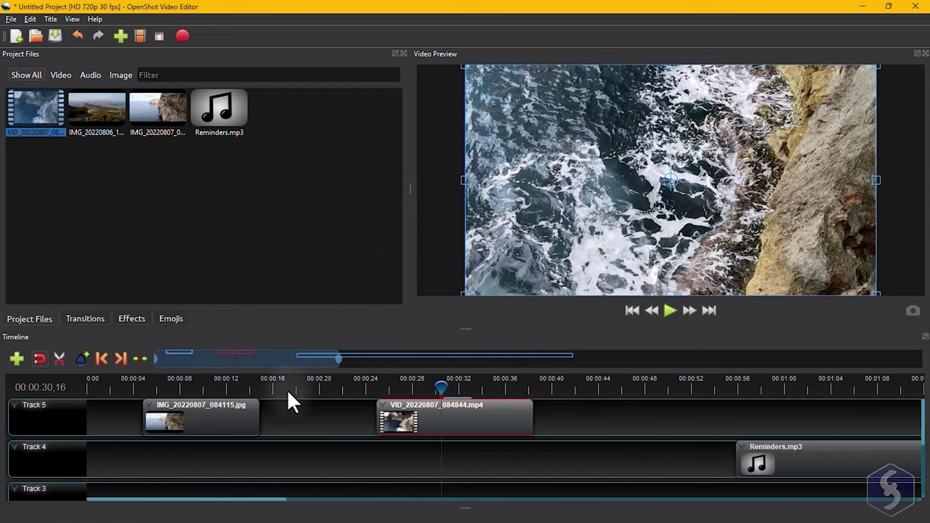
drag(185, 383, 229, 382)
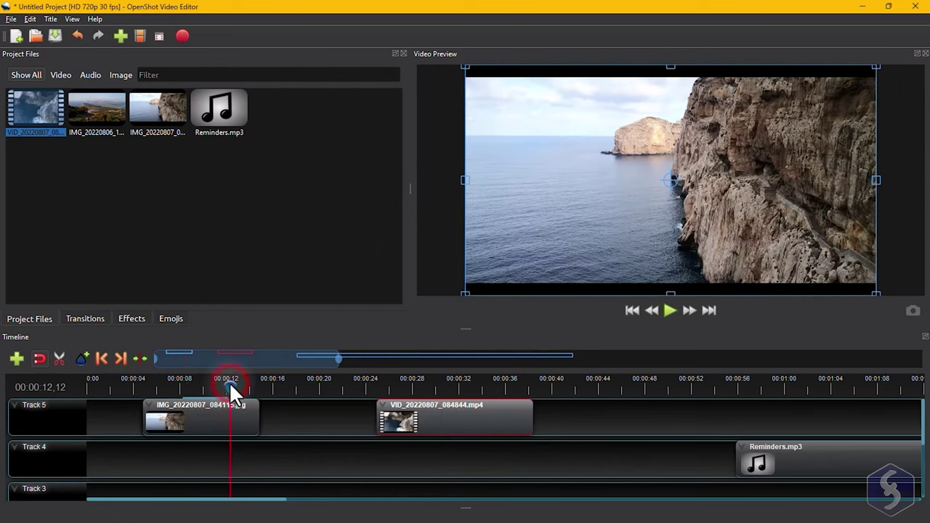
click(428, 383)
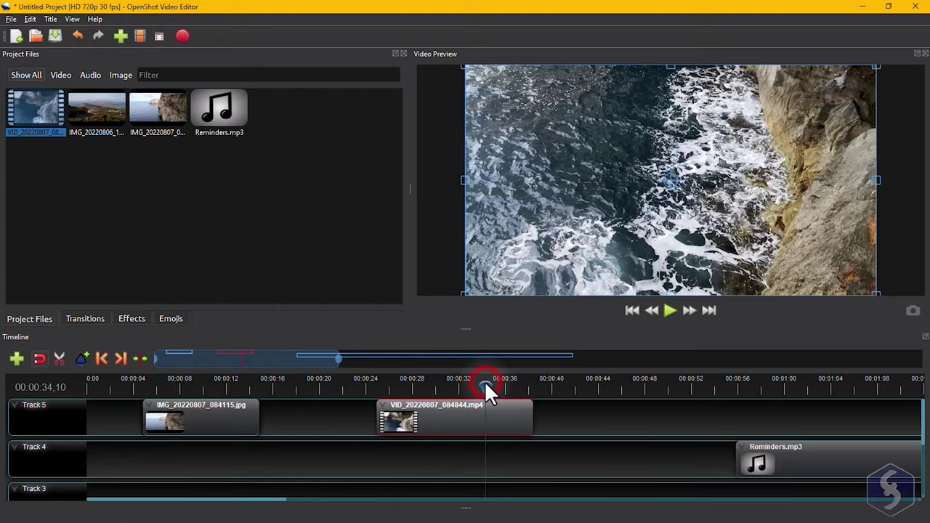
click(485, 384)
drag(486, 384, 506, 384)
click(391, 380)
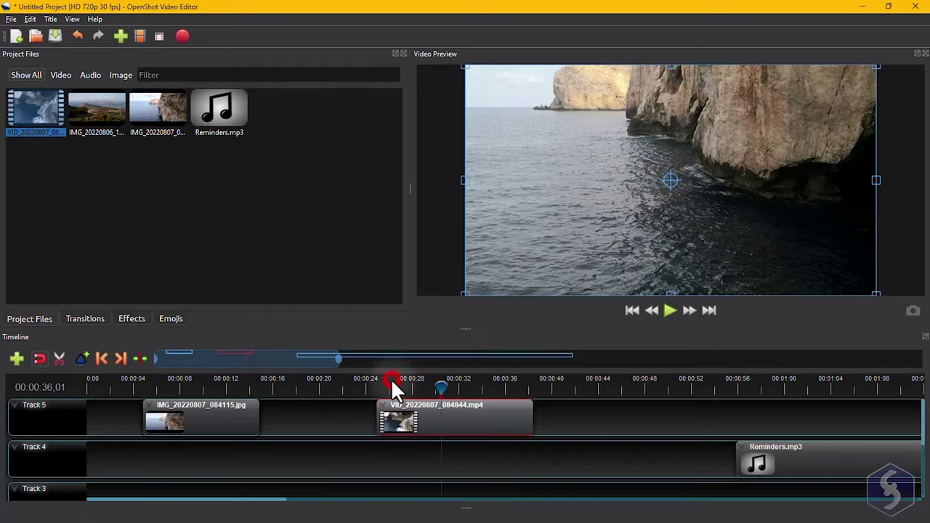
Play the preview, pause at 00:00:32,15, and open the project profile chooser.
click(669, 311)
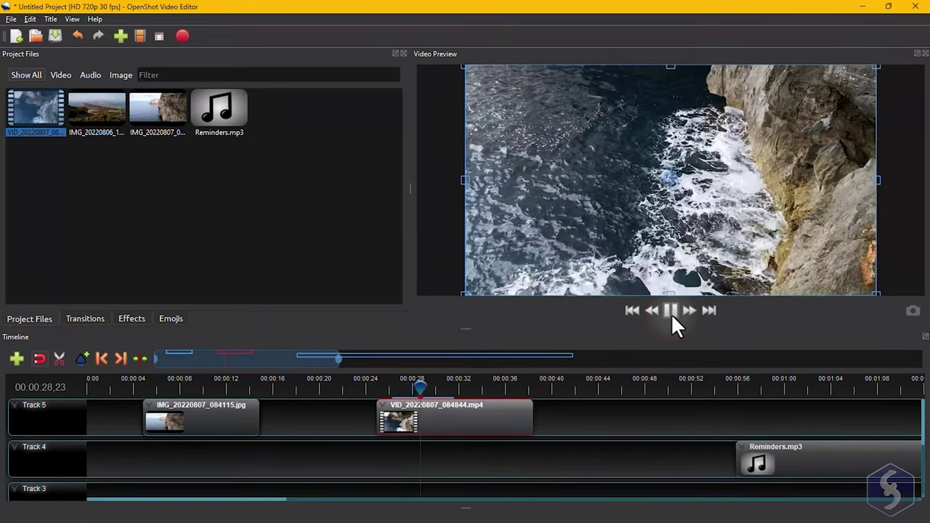
click(671, 311)
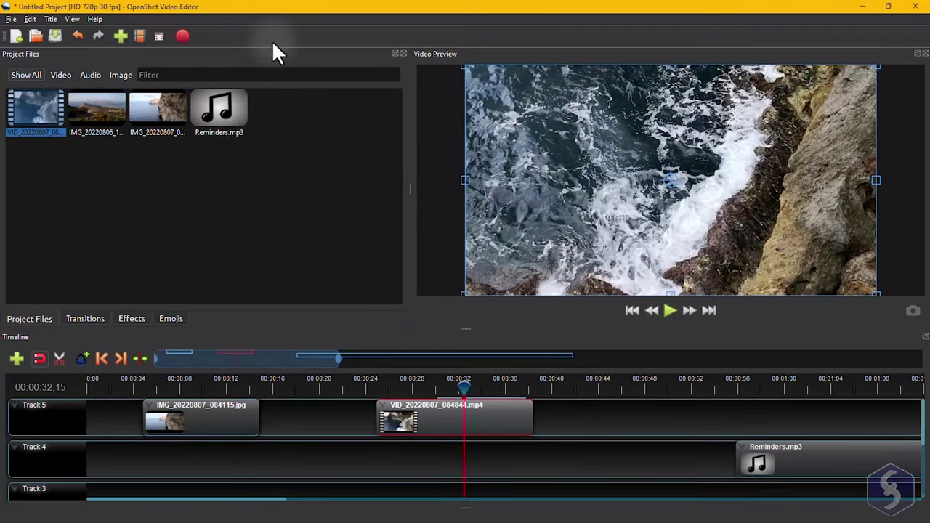
click(140, 36)
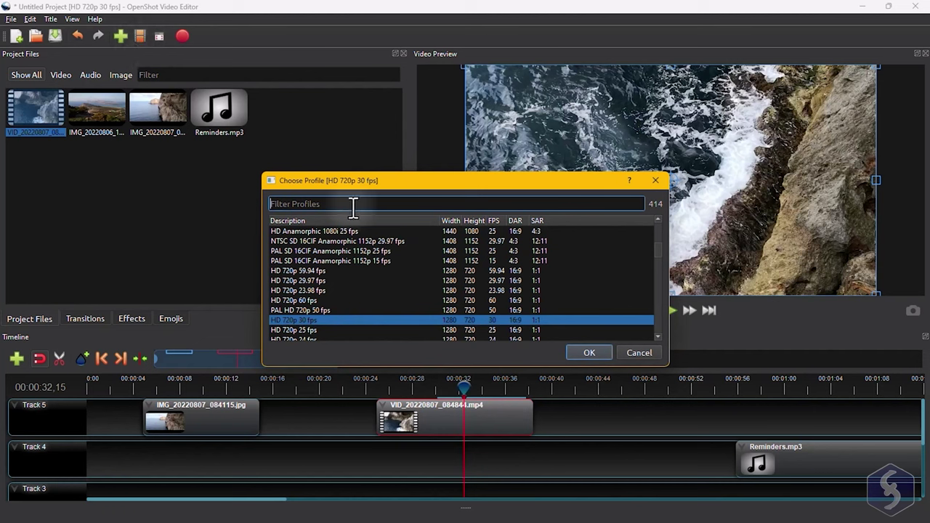
drag(658, 247, 657, 216)
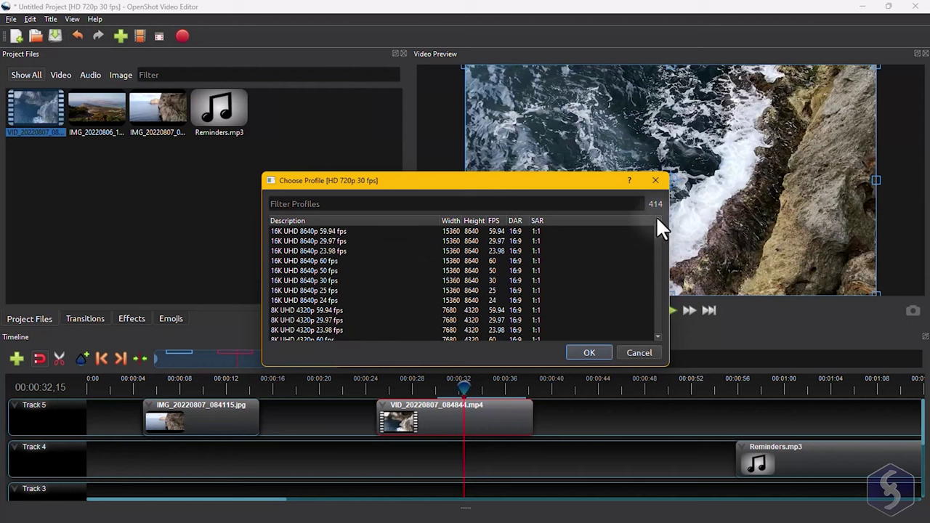
click(297, 231)
click(324, 262)
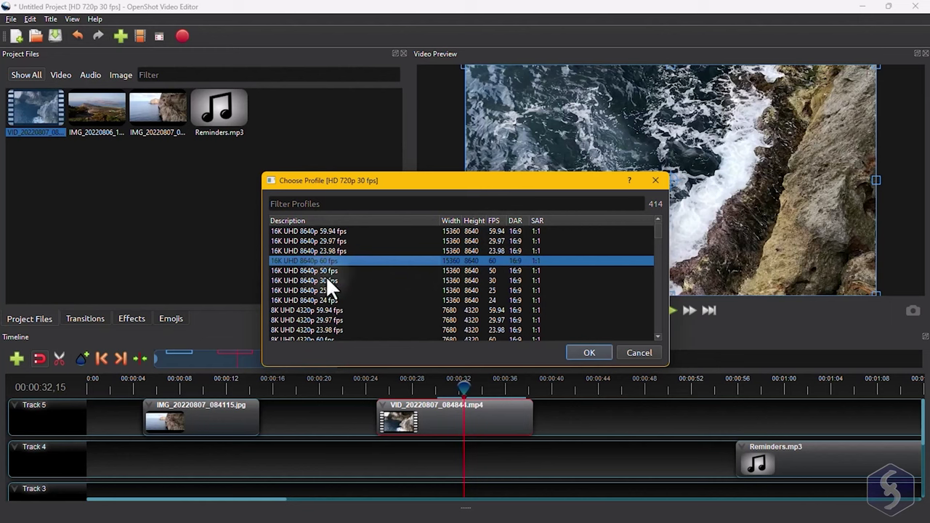
drag(660, 233, 660, 316)
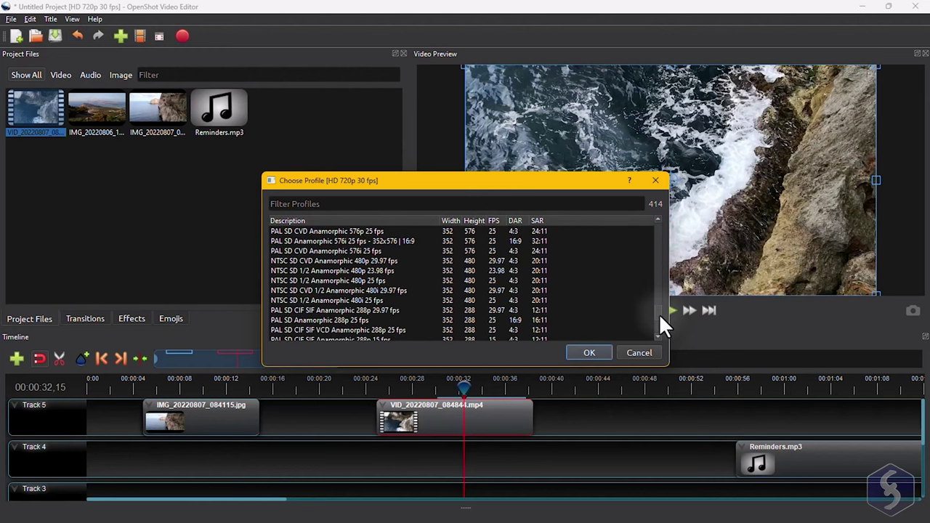
scroll(612, 292, up, 1)
scroll(536, 265, down, 2)
Dismiss the profile chooser and try the VID clip on Track 4.
key(Escape)
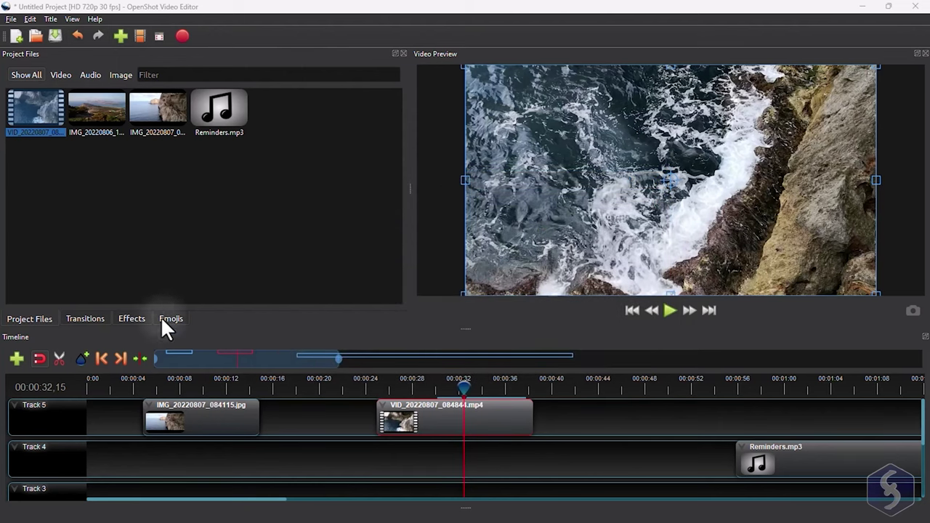
click(226, 417)
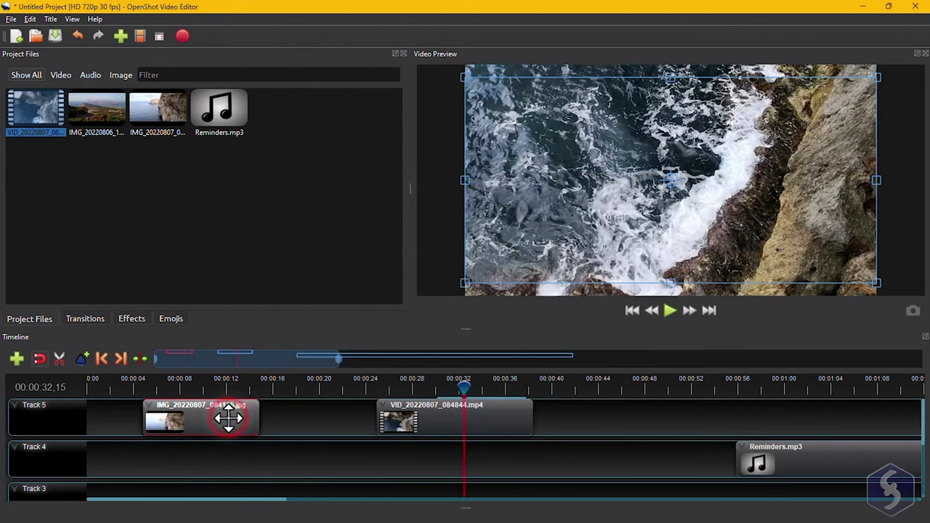
click(429, 425)
drag(431, 421, 359, 463)
drag(330, 359, 903, 393)
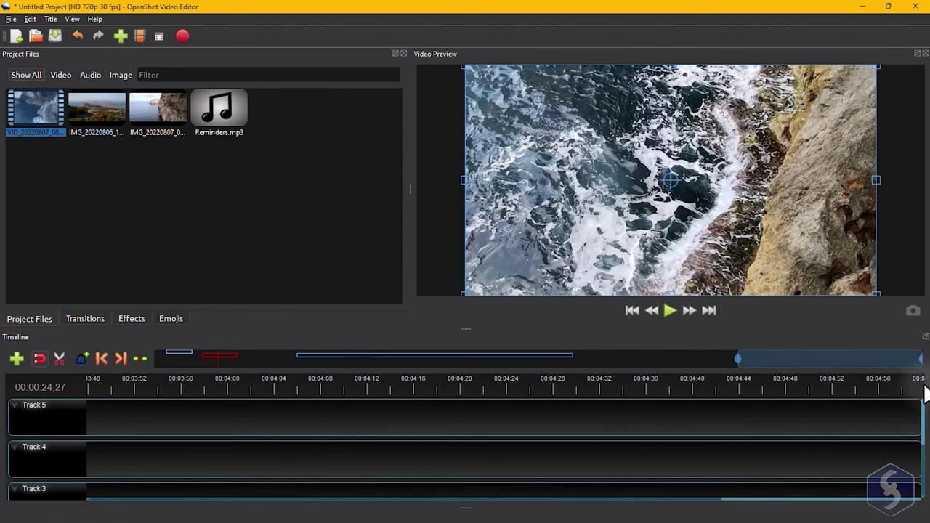
Shift Reminders.mp3 later along Track 4 and fine-tune its start.
scroll(572, 404, down, 2)
scroll(574, 405, down, 3)
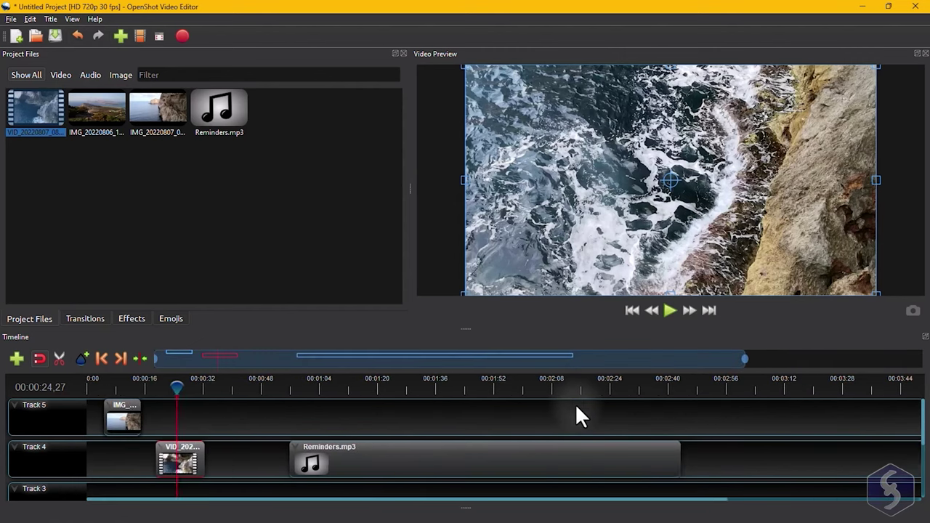
drag(336, 460, 599, 462)
scroll(598, 460, up, 2)
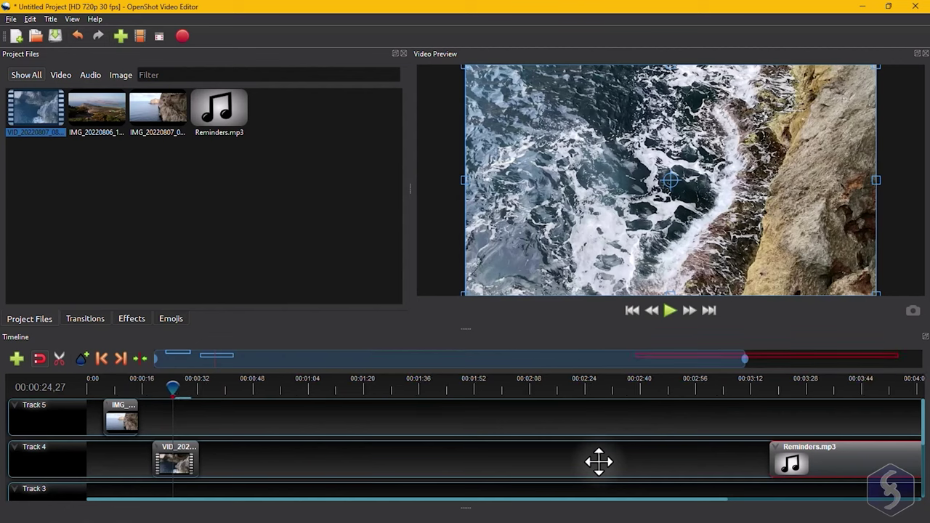
drag(645, 498, 843, 499)
drag(685, 471, 744, 470)
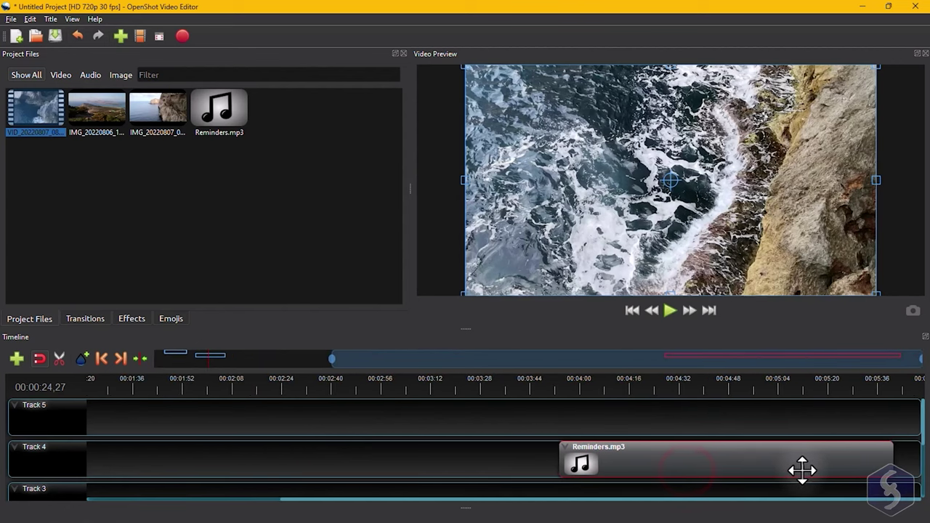
drag(802, 470, 752, 455)
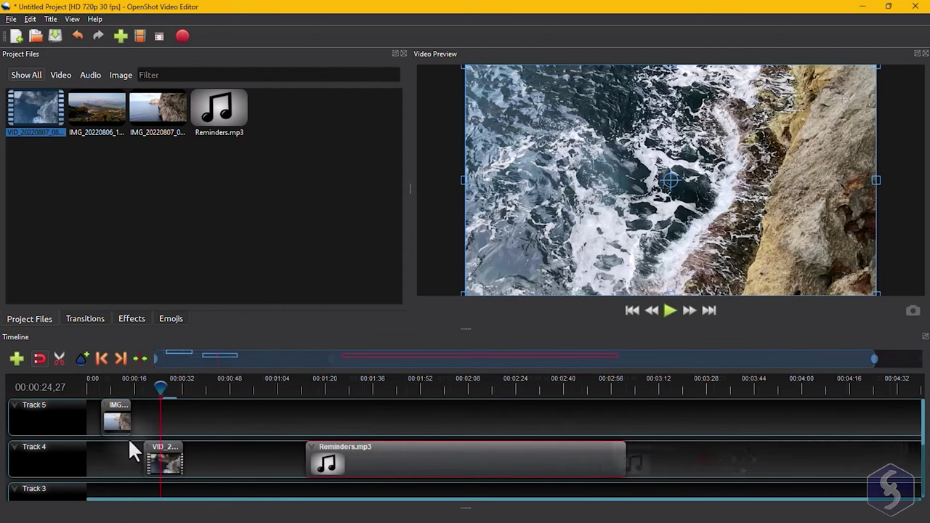
Move the VID clip back up to Track 5 behind the photo.
scroll(137, 451, up, 2)
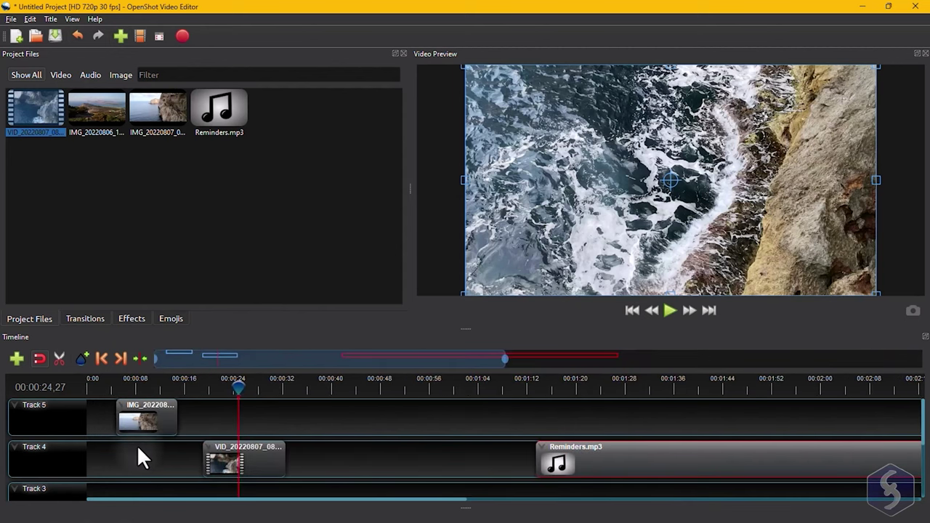
scroll(145, 451, up, 1)
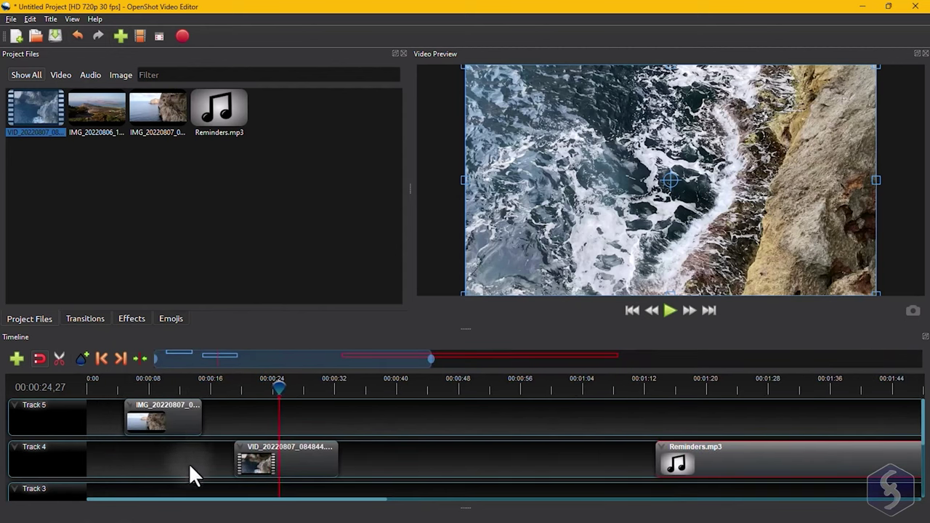
scroll(193, 462, up, 1)
drag(347, 451, 389, 420)
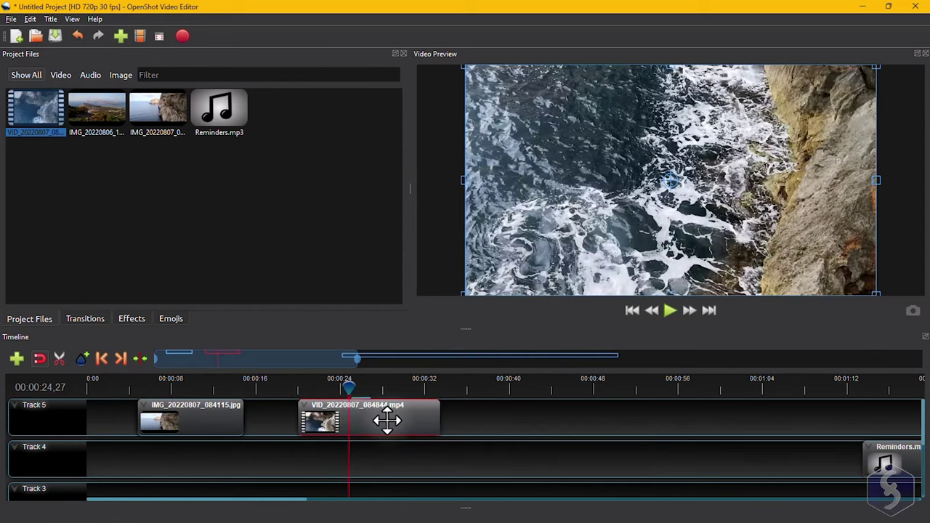
Separate the VID clip's audio into a single audio clip.
right_click(387, 420)
click(437, 342)
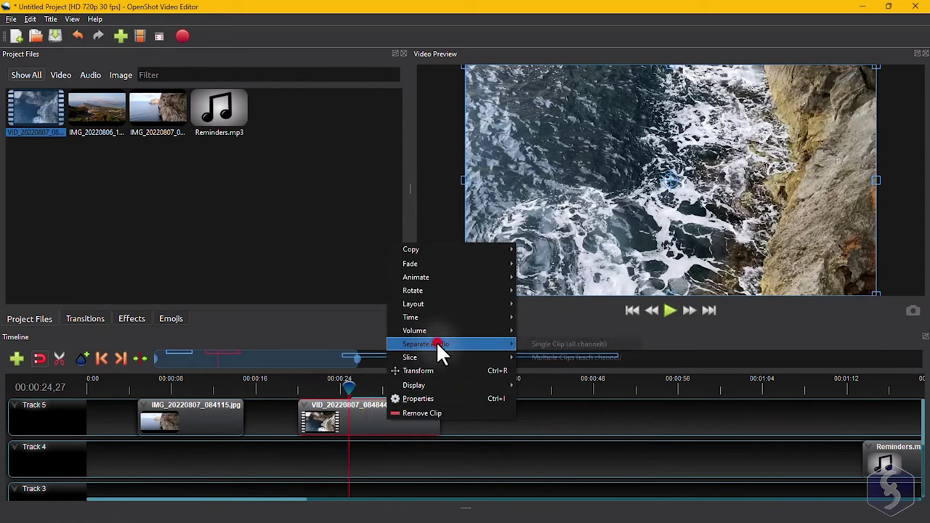
click(575, 343)
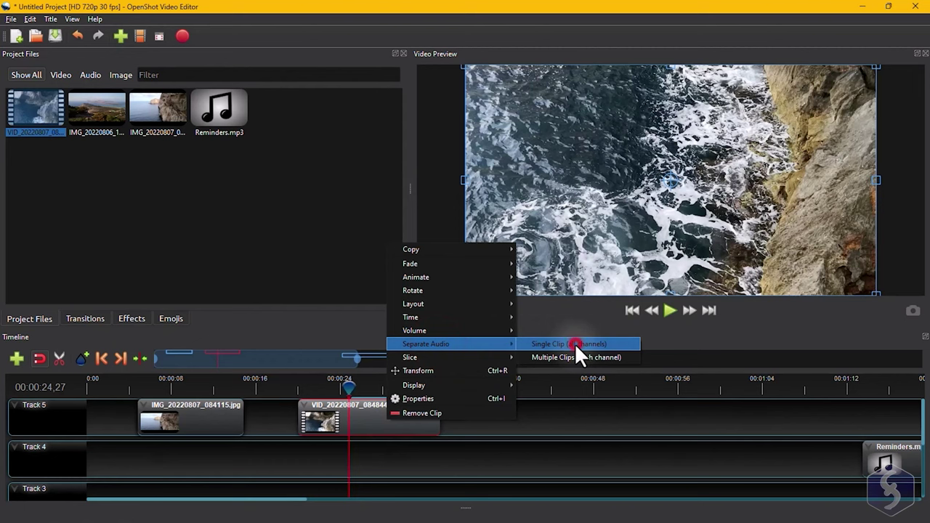
Move the separated audio to about 00:30, pull the IMG photo earlier, and scrub to 00:16.
drag(389, 465, 473, 468)
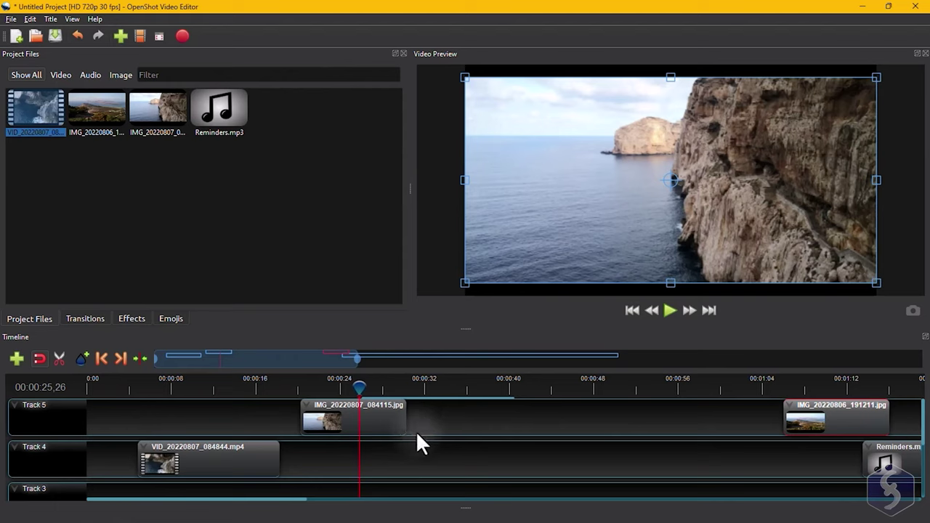
drag(384, 410, 312, 419)
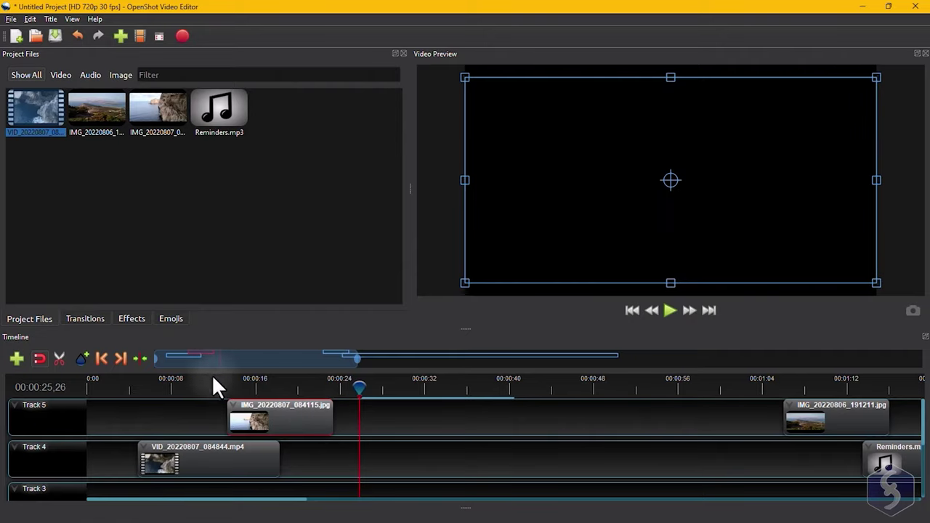
drag(202, 385, 249, 392)
Trim the end off the VID clip and play the shortened clip back.
click(670, 313)
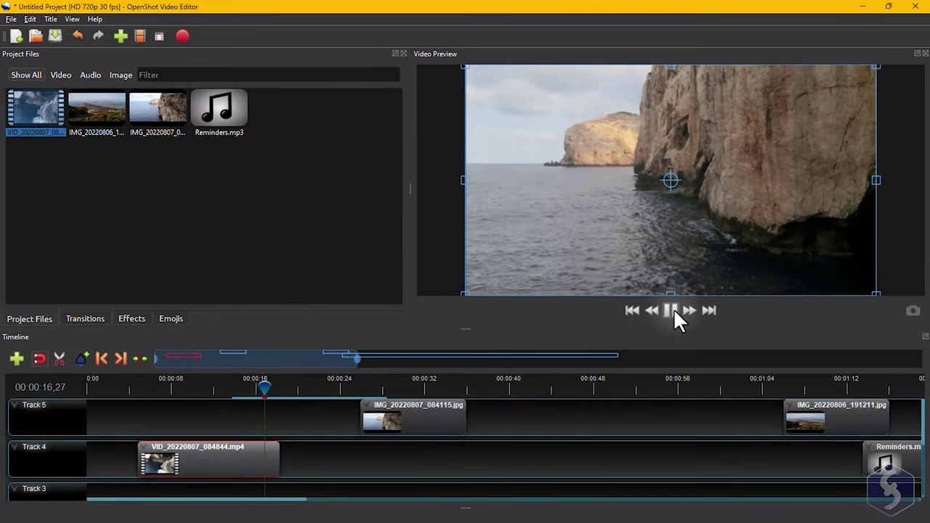
click(670, 310)
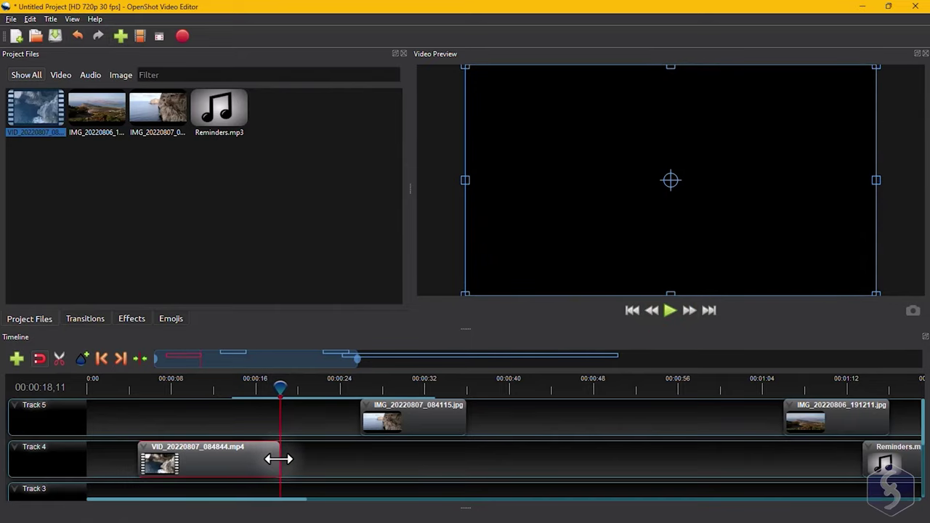
drag(278, 458, 229, 461)
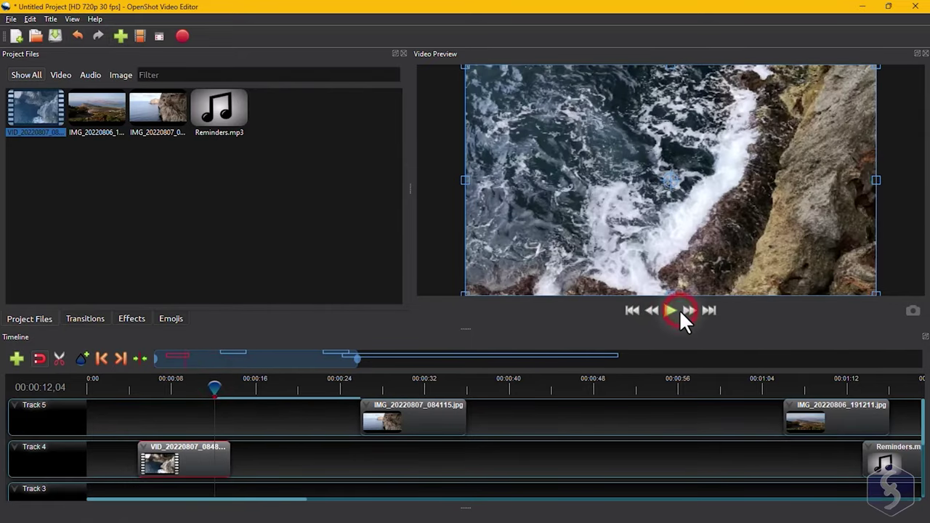
click(670, 311)
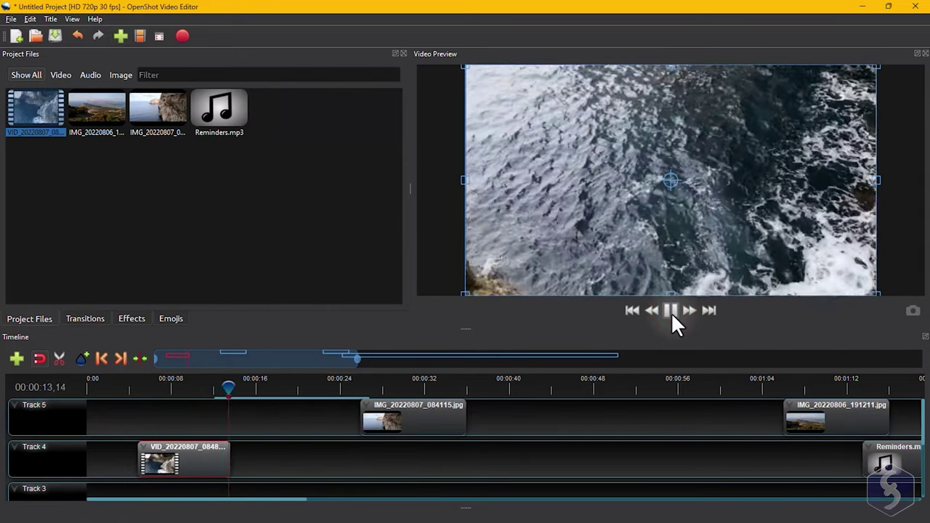
click(670, 312)
Restore the VID clip to full length, set its speed to Fast Forward 4X, and preview it.
drag(230, 446, 231, 462)
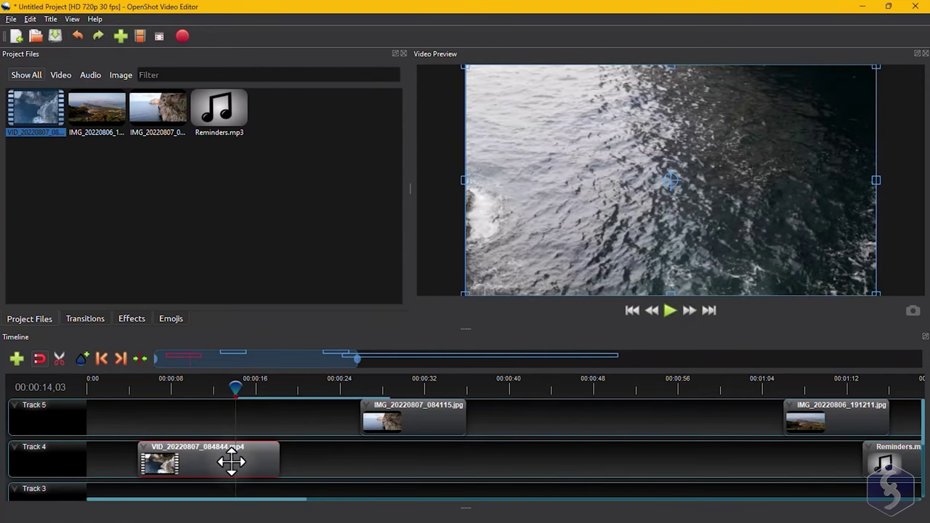
right_click(231, 460)
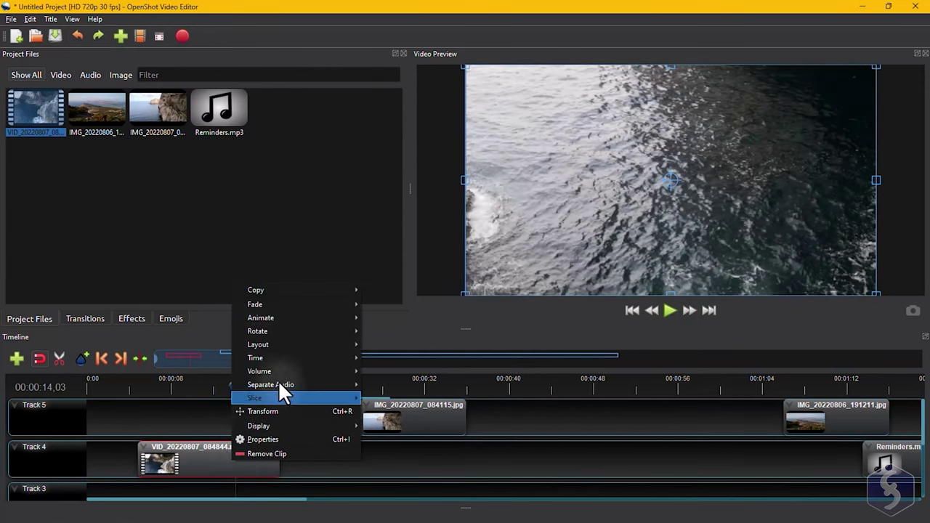
click(284, 358)
mouse_move(434, 390)
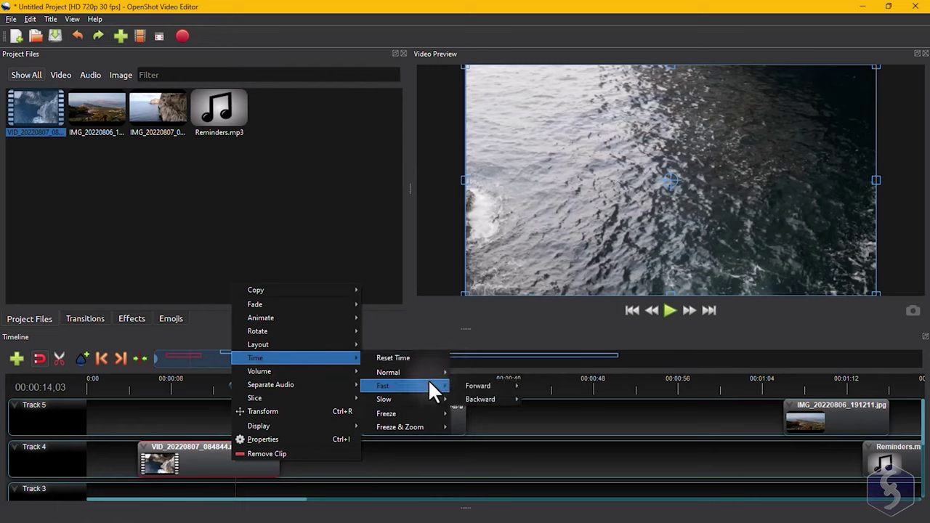
mouse_move(487, 385)
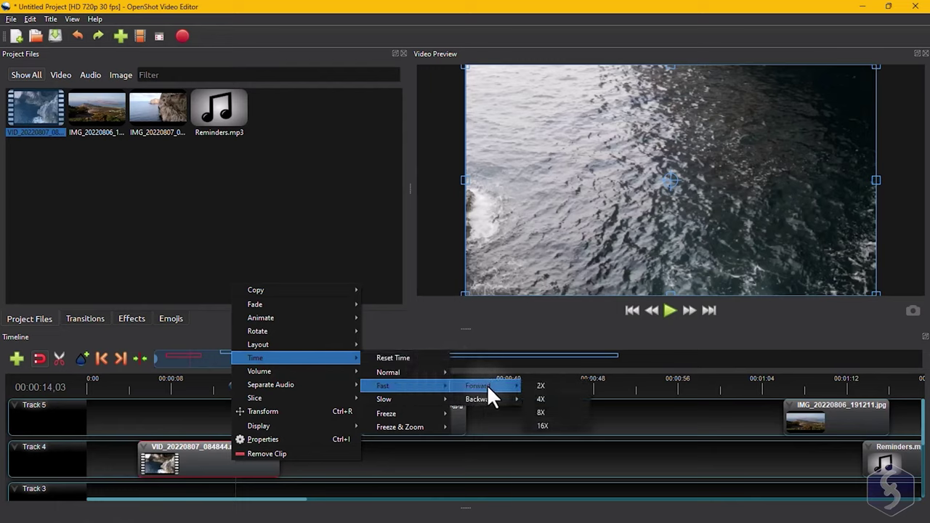
click(541, 403)
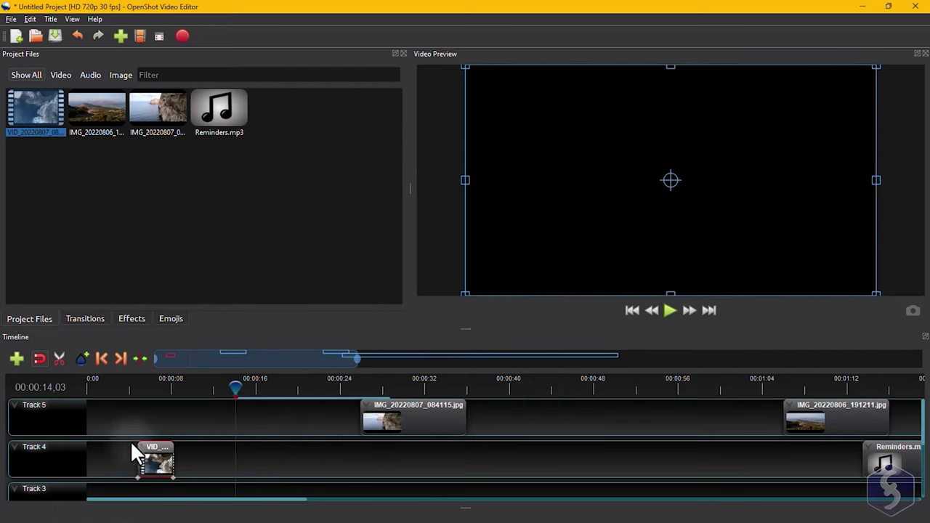
click(137, 384)
click(670, 311)
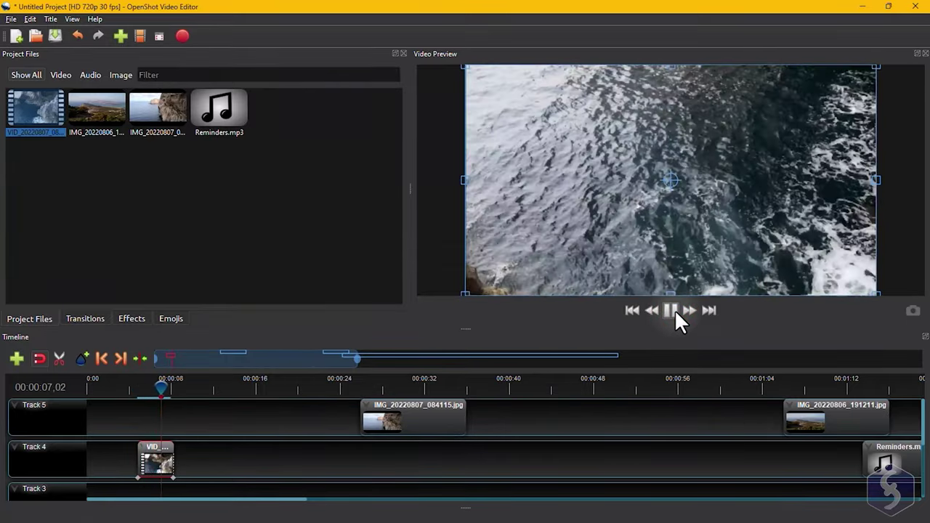
click(674, 311)
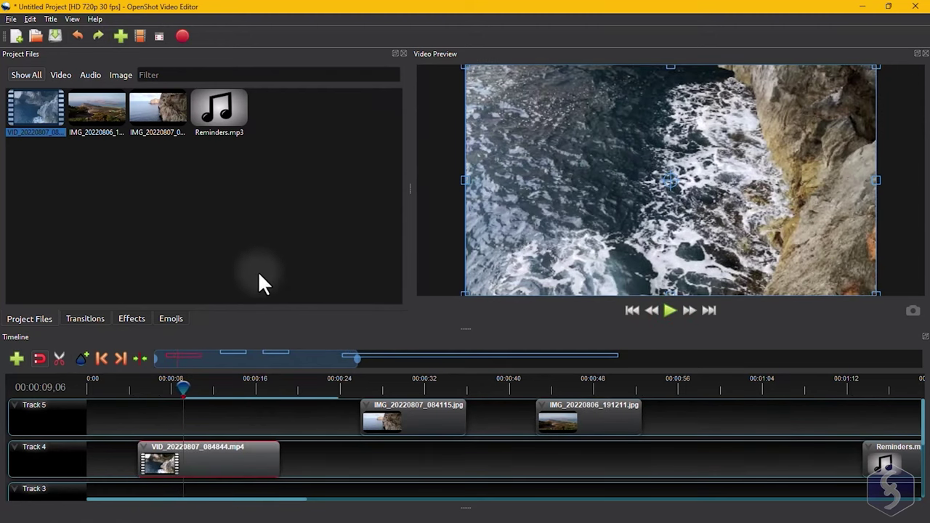
click(261, 452)
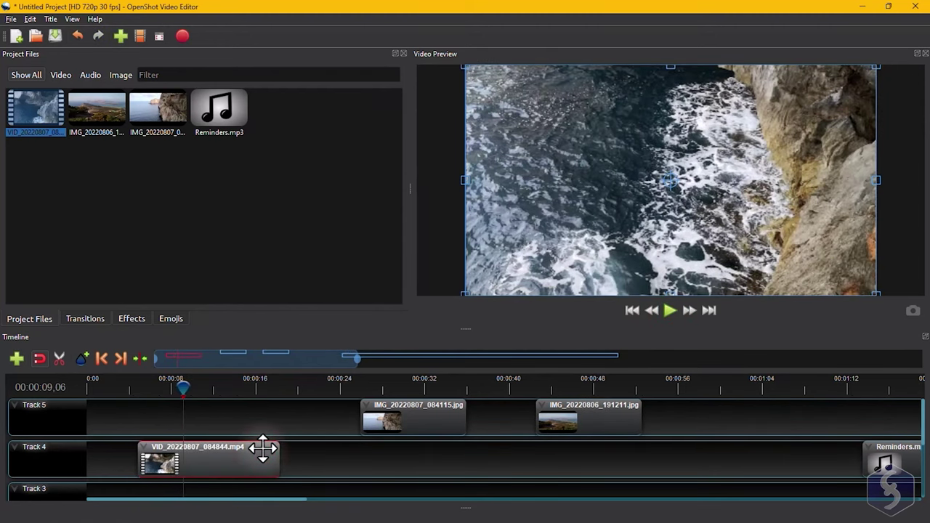
key(Delete)
click(410, 425)
key(Delete)
click(594, 412)
key(Delete)
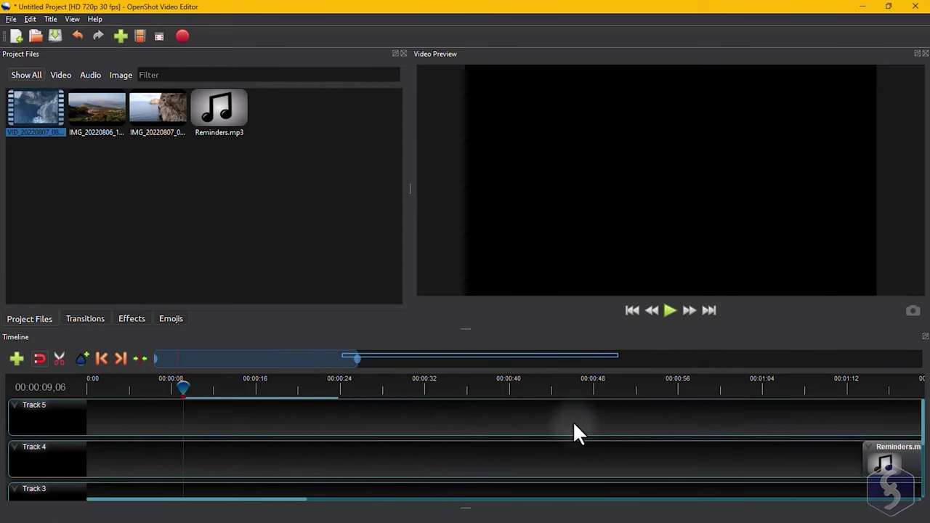
key(ctrl+z)
key(ctrl+z)
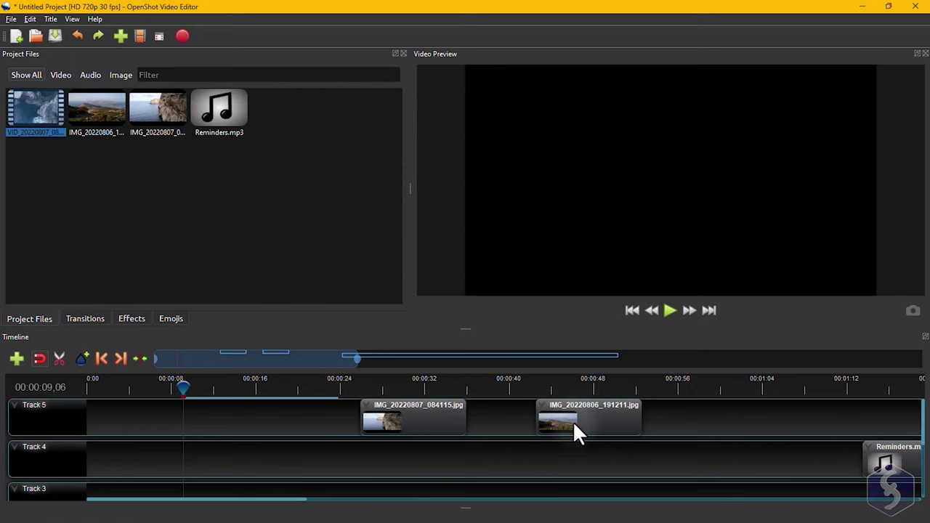
key(ctrl+z)
click(239, 387)
click(245, 455)
key(s)
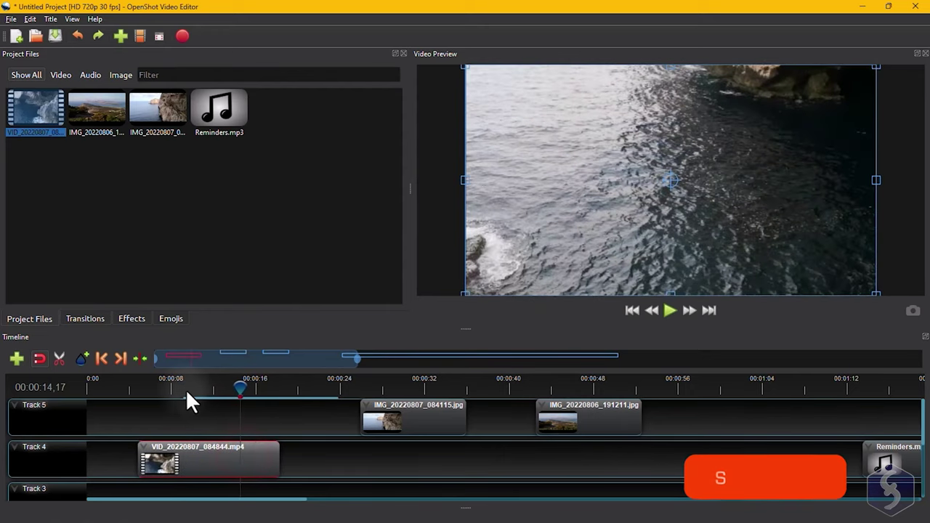
click(184, 390)
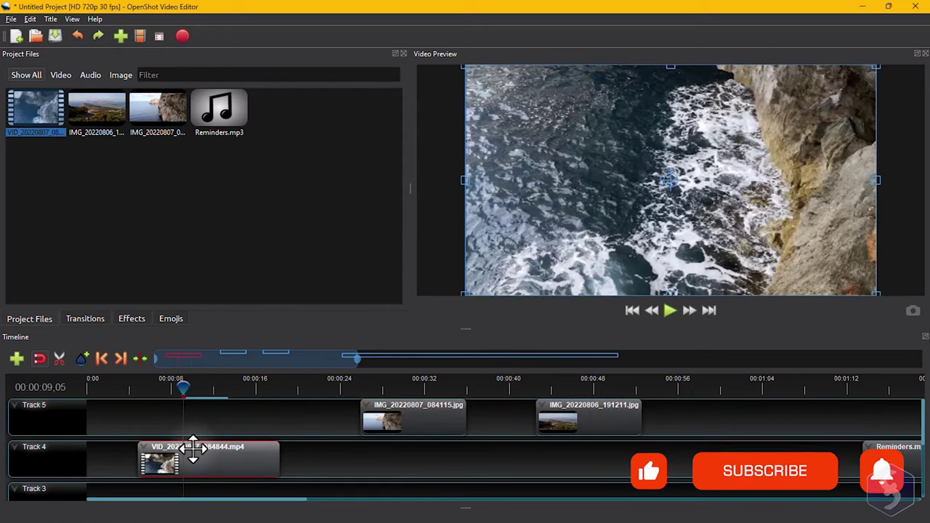
key(ctrl+k)
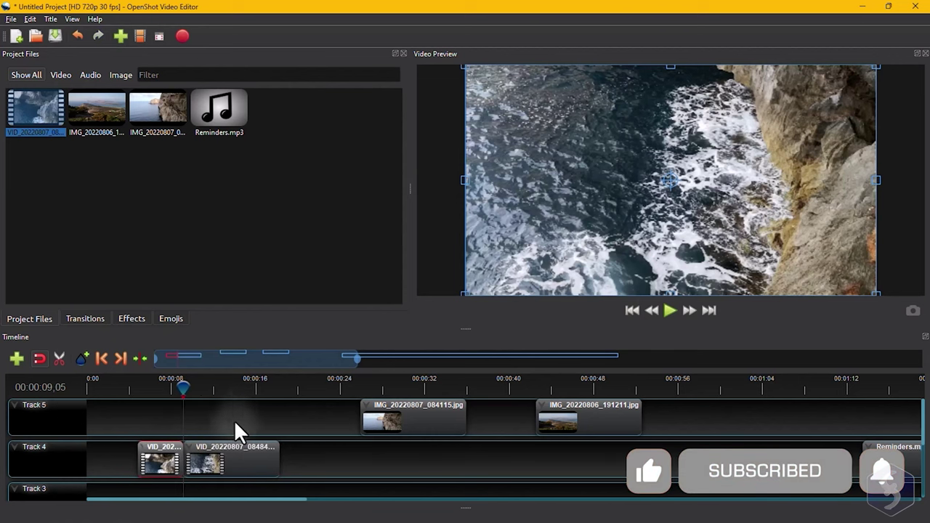
click(235, 446)
click(232, 390)
key(ctrl+k)
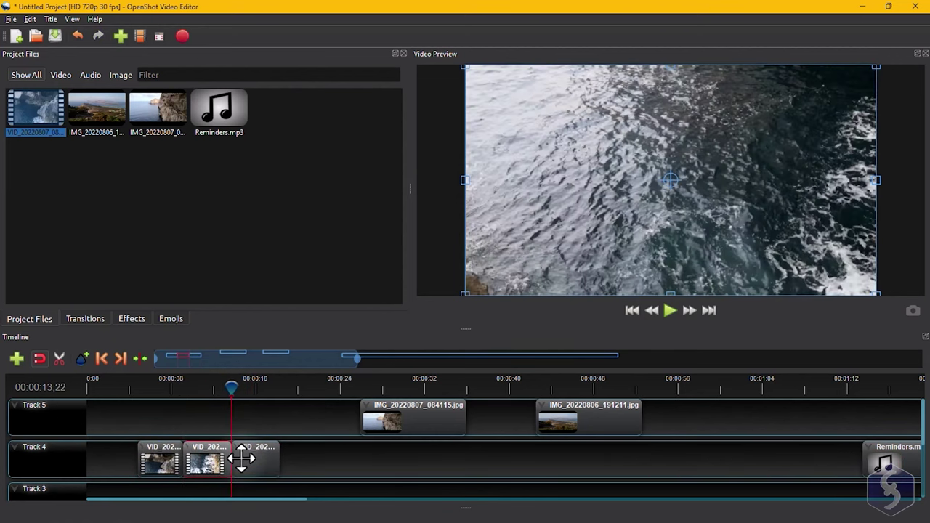
drag(245, 456, 294, 465)
Nudge the middle video piece right and show the IMG_20220807_084115.jpg clip's properties.
drag(212, 465, 225, 464)
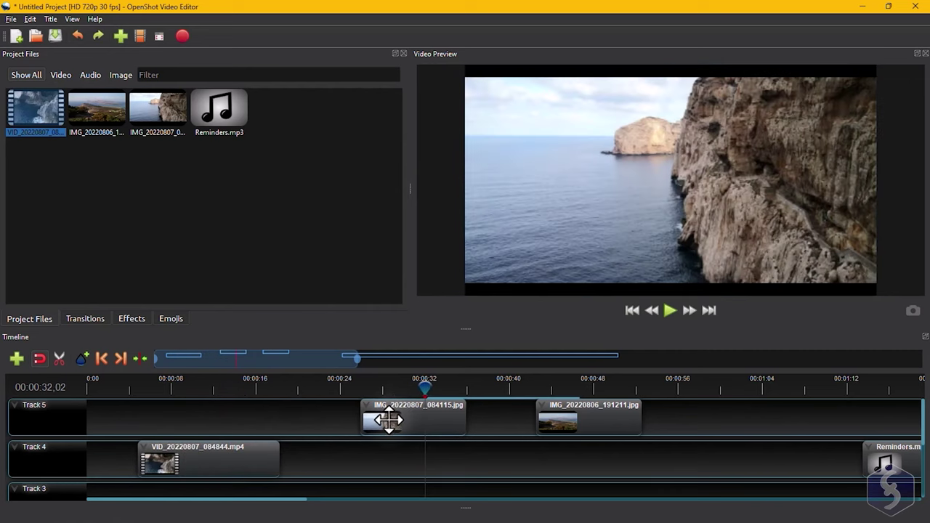
click(387, 422)
right_click(406, 420)
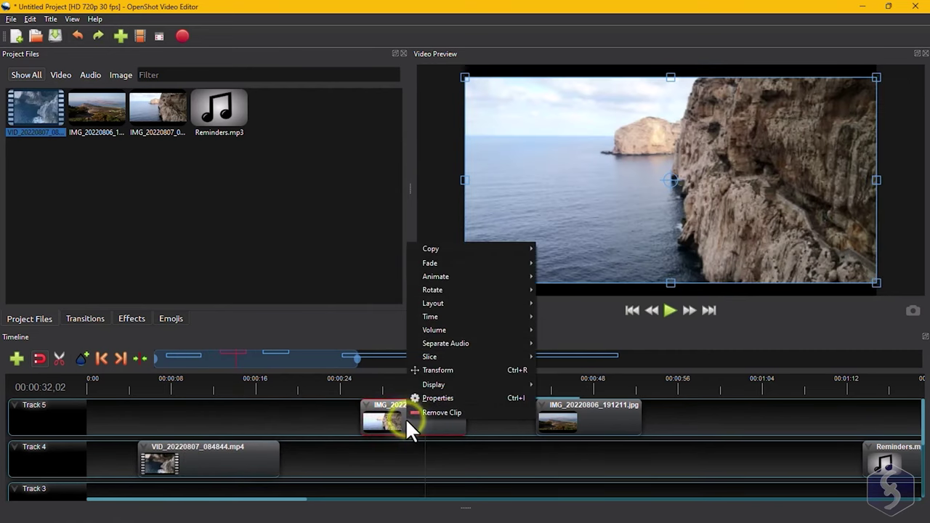
click(437, 399)
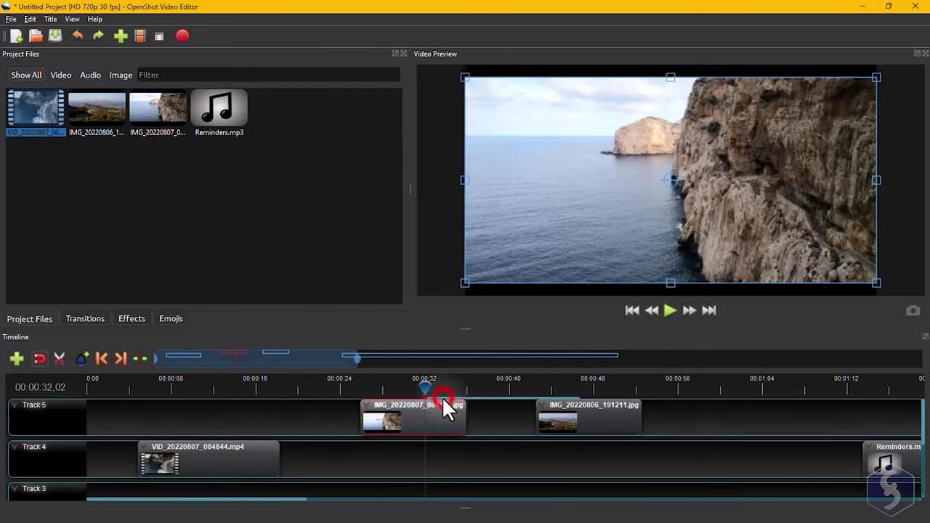
Try image properties: Alpha 0.30, Location X 0.00, Rotation reset to 0, Scale X 0.67.
drag(162, 308, 148, 185)
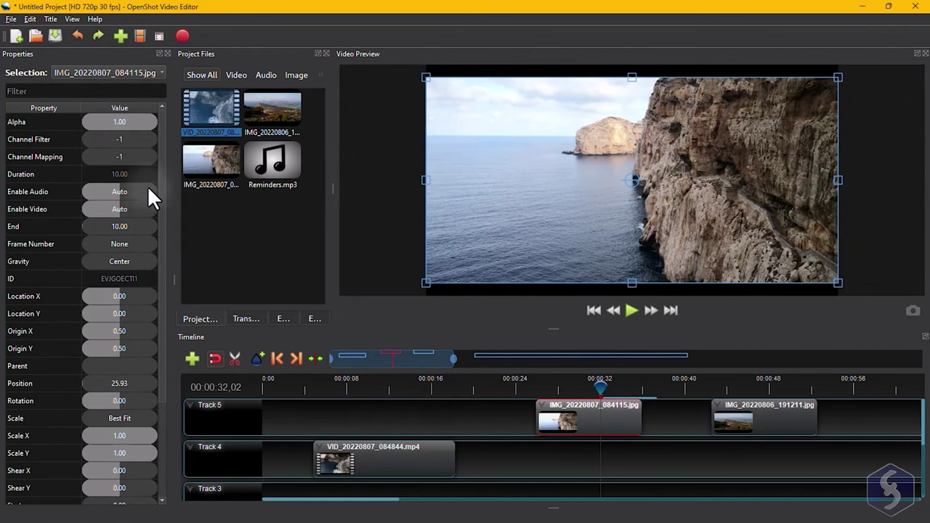
mouse_move(142, 123)
mouse_down()
mouse_move(81, 122)
mouse_move(156, 125)
mouse_up()
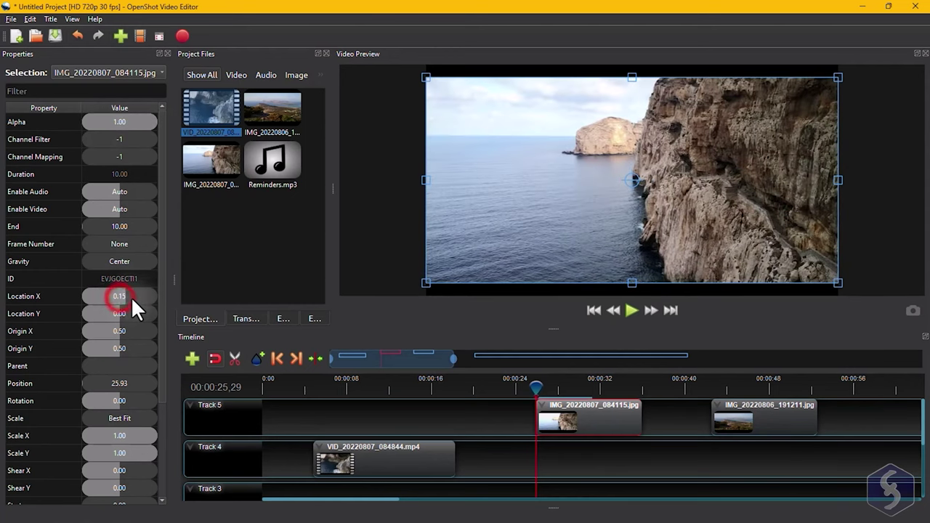
mouse_move(131, 296)
mouse_down()
mouse_move(110, 293)
mouse_move(120, 295)
mouse_up()
mouse_move(117, 399)
mouse_down()
mouse_move(136, 397)
mouse_move(116, 398)
mouse_up()
double_click(117, 401)
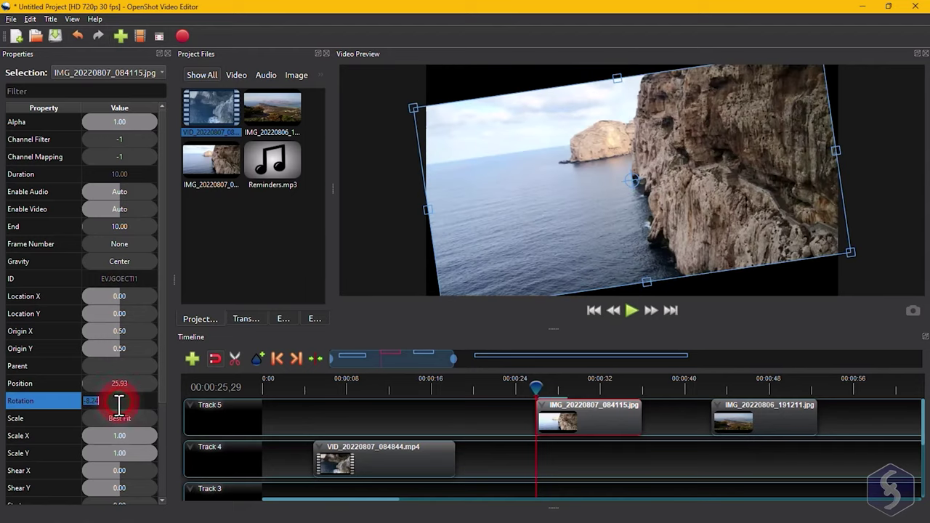
text(0)
key(Return)
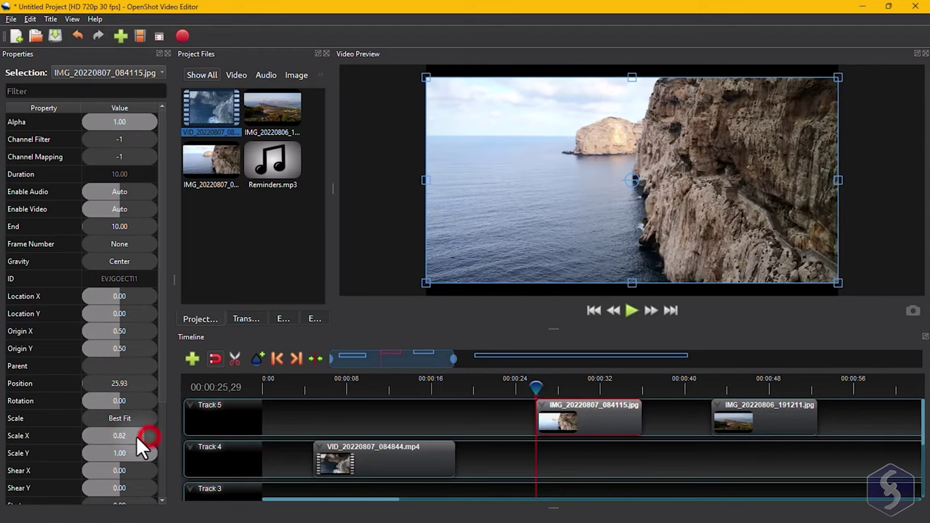
drag(135, 435, 122, 449)
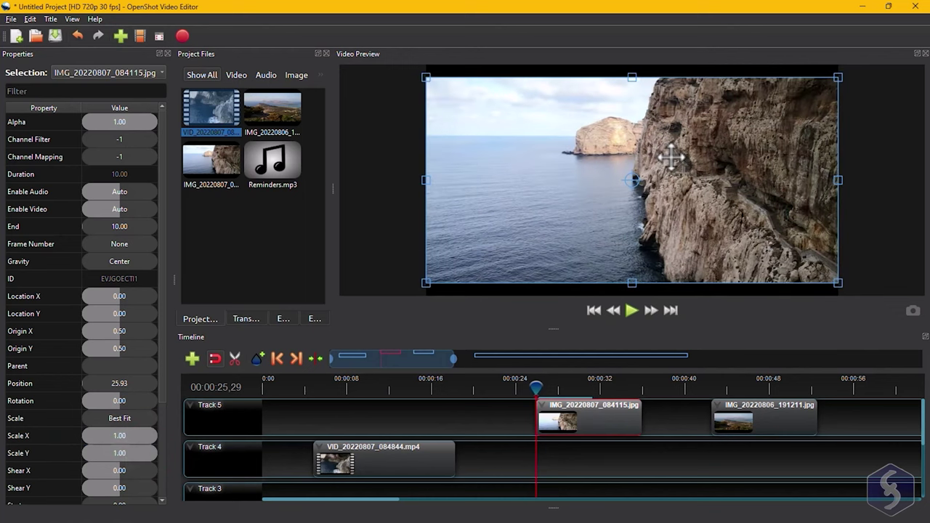
Move, stretch and rotate the image with the preview handles, undoing each change with Ctrl+Z.
drag(670, 157, 691, 160)
drag(530, 125, 506, 122)
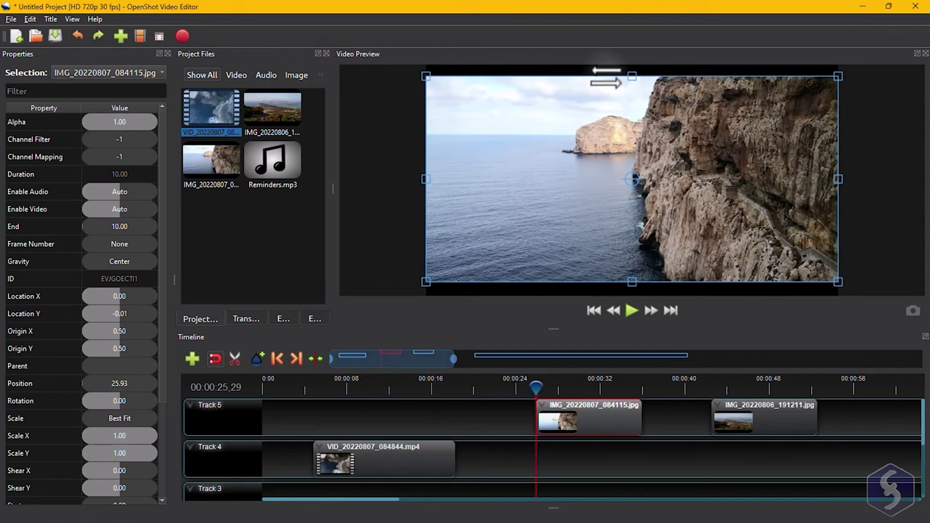
drag(632, 74, 633, 63)
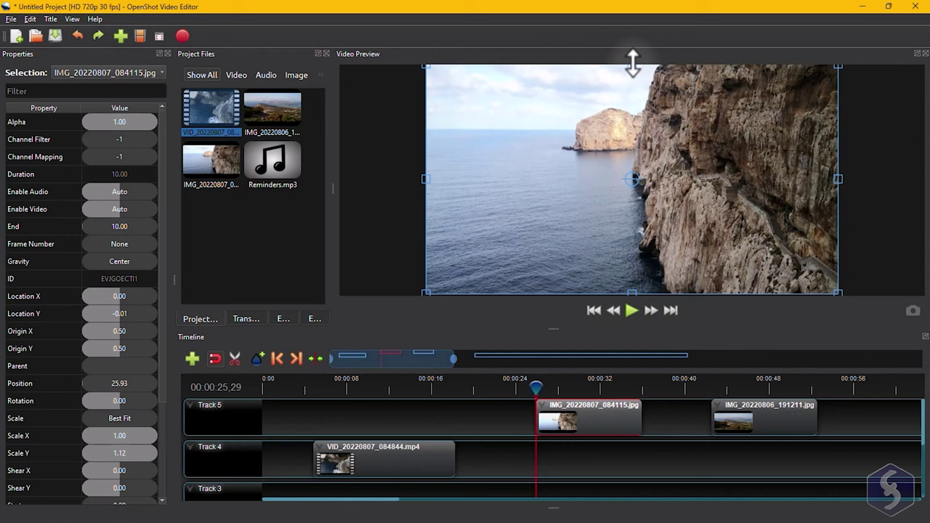
key(ctrl+z)
key(ctrl+z)
key(ctrl+z)
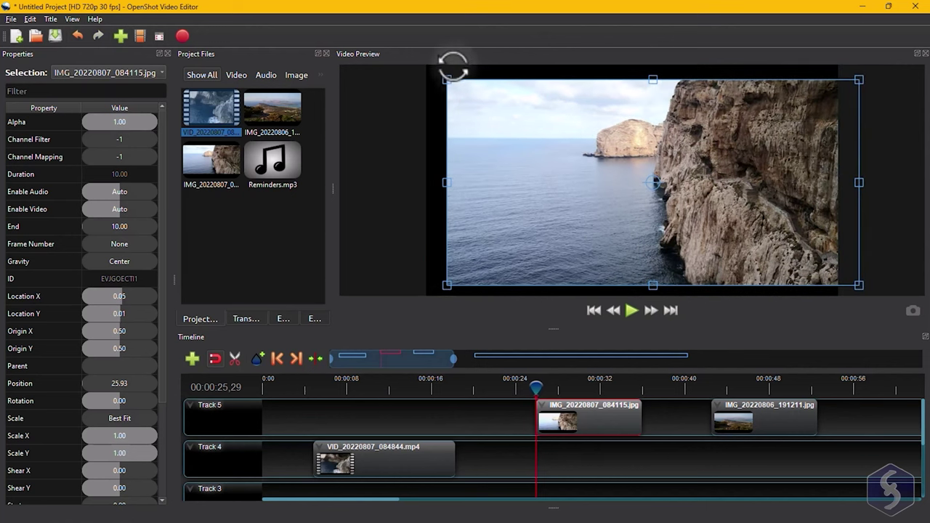
drag(442, 68, 433, 78)
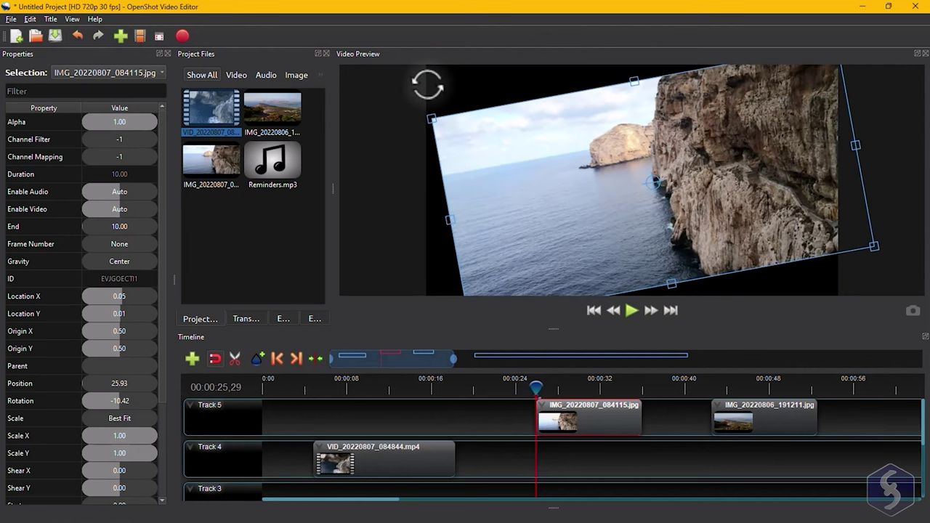
key(ctrl+z)
drag(632, 74, 633, 63)
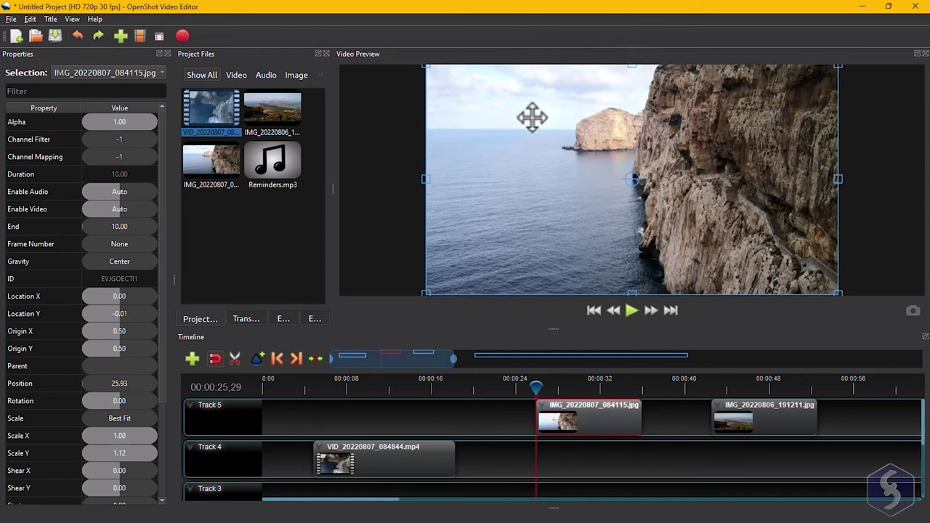
key(ctrl+z)
scroll(139, 266, down, 2)
scroll(138, 265, up, 2)
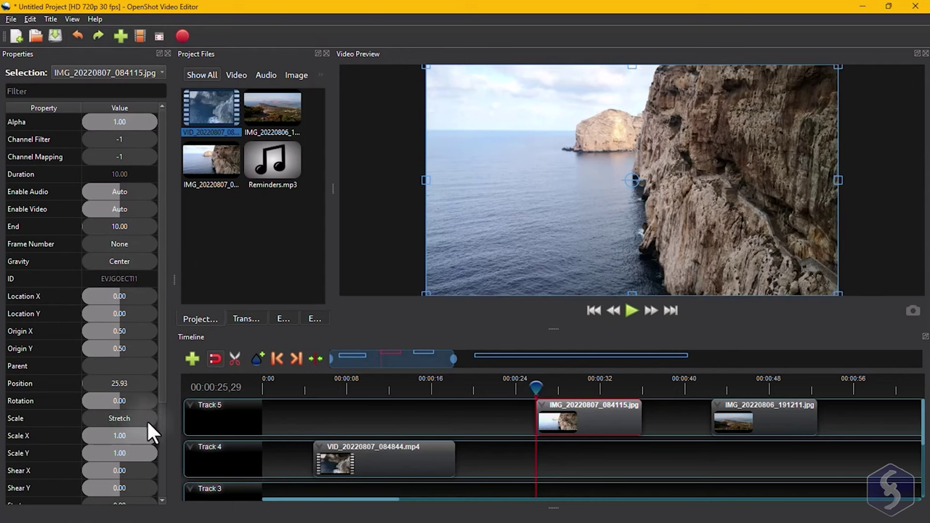
Set the image's Scale to Stretch, lower the VID clip's Volume to 0.36, and preview it.
click(147, 420)
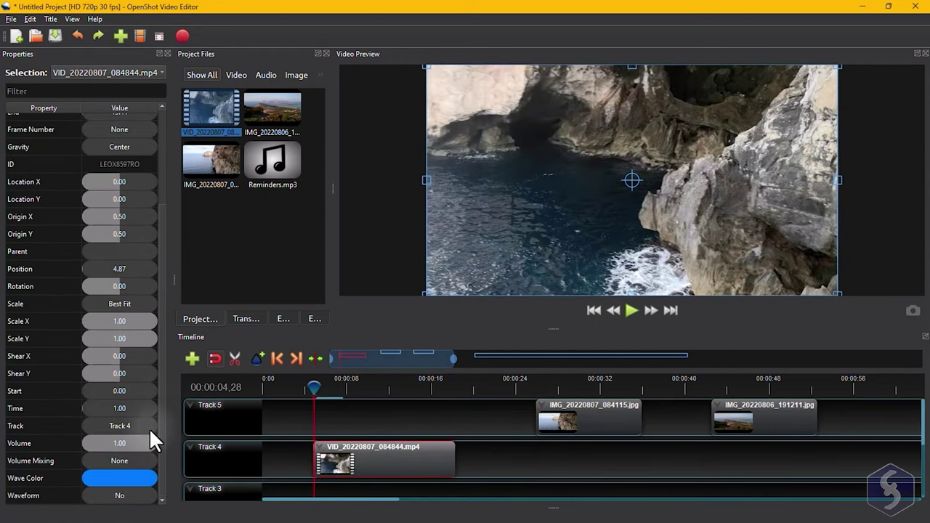
drag(143, 442, 110, 446)
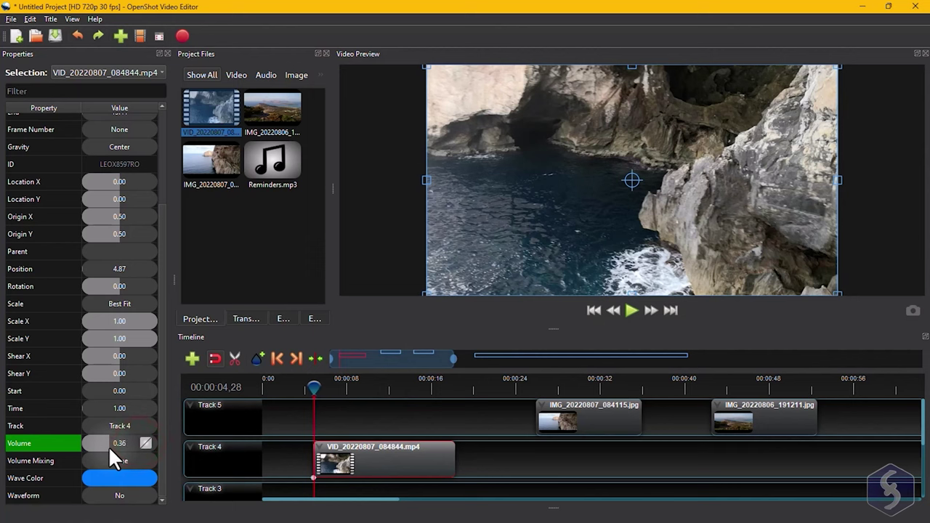
click(629, 310)
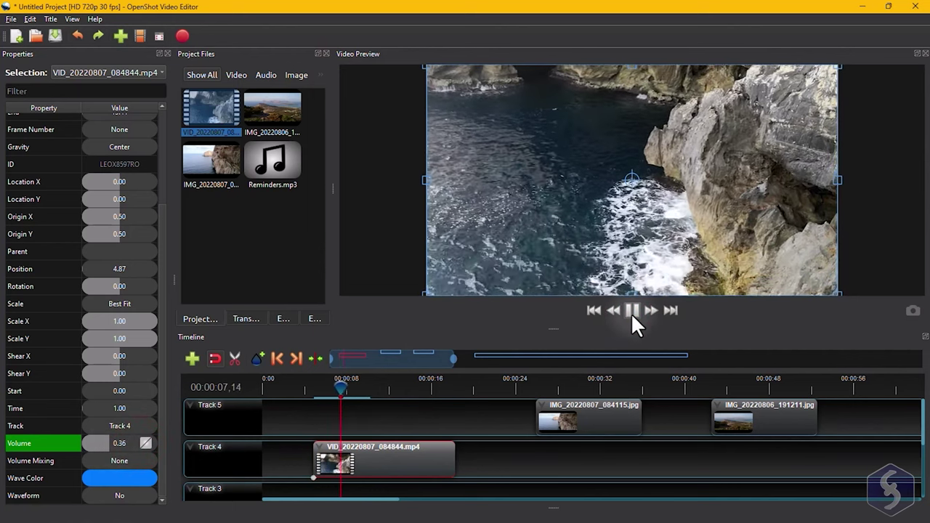
click(631, 310)
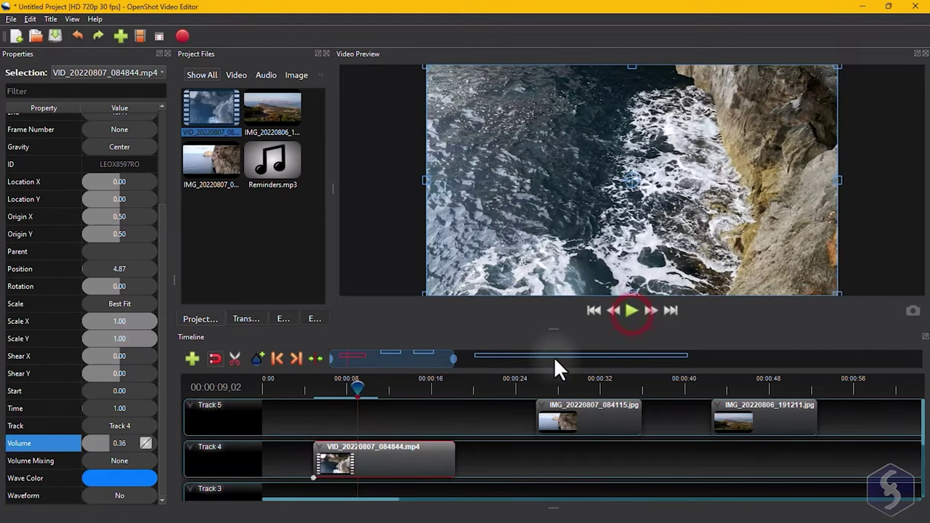
click(535, 387)
drag(534, 386, 537, 387)
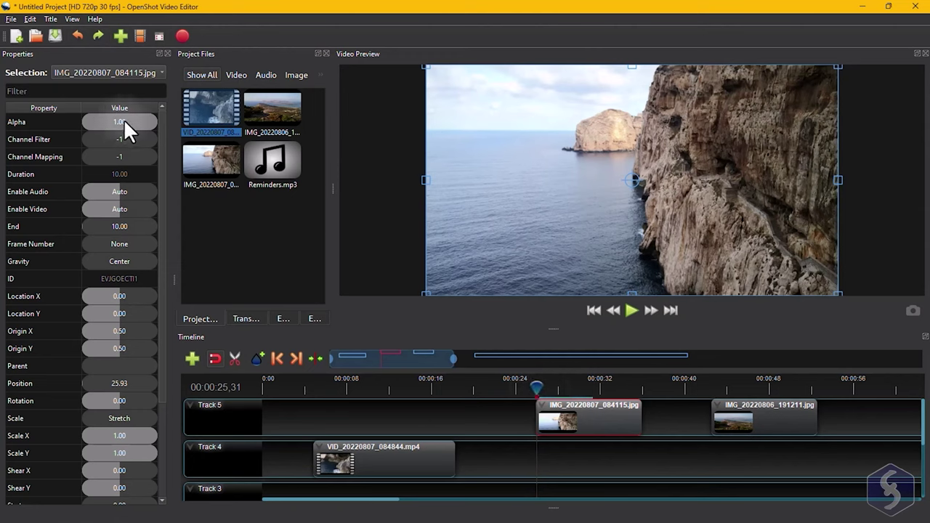
Add Alpha keyframes of 0.44 at the image clip's start and a darker value near 32 seconds.
drag(146, 121, 115, 121)
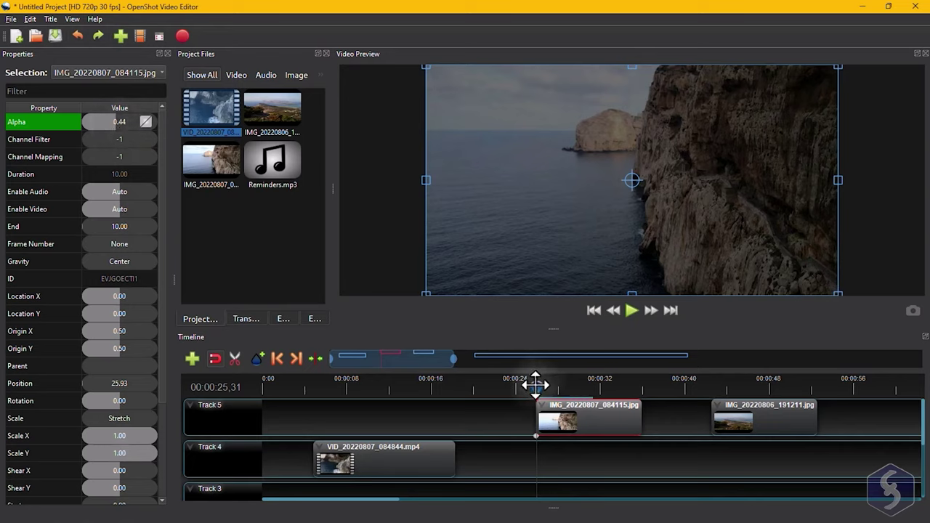
drag(536, 383, 562, 386)
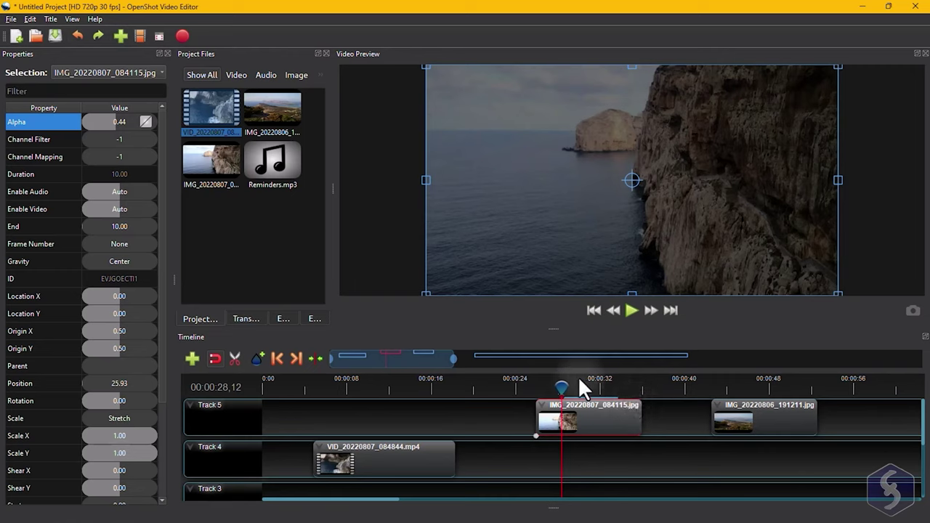
drag(563, 387, 604, 387)
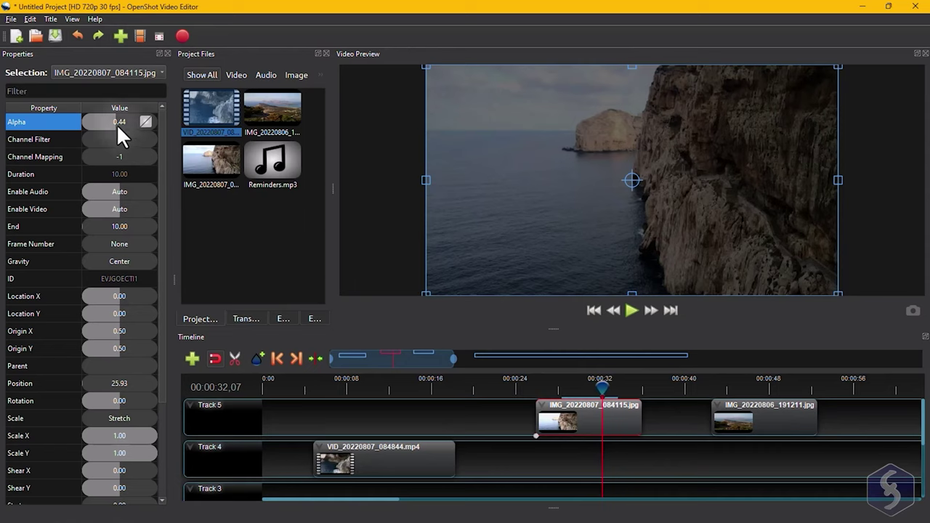
drag(114, 123, 98, 122)
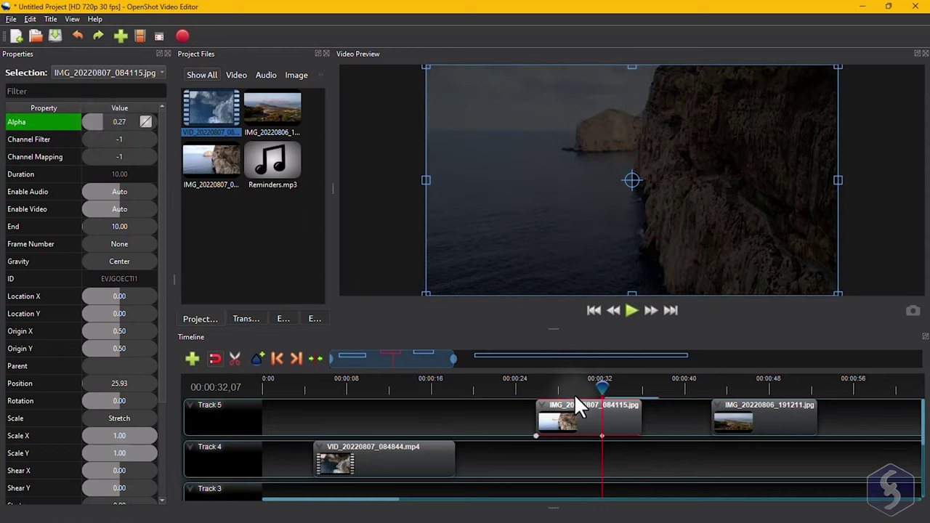
Bring Alpha back to 1.00 at 35 seconds, scrubbing to preview the fade.
mouse_move(602, 389)
mouse_down()
mouse_move(550, 383)
mouse_move(603, 382)
mouse_up()
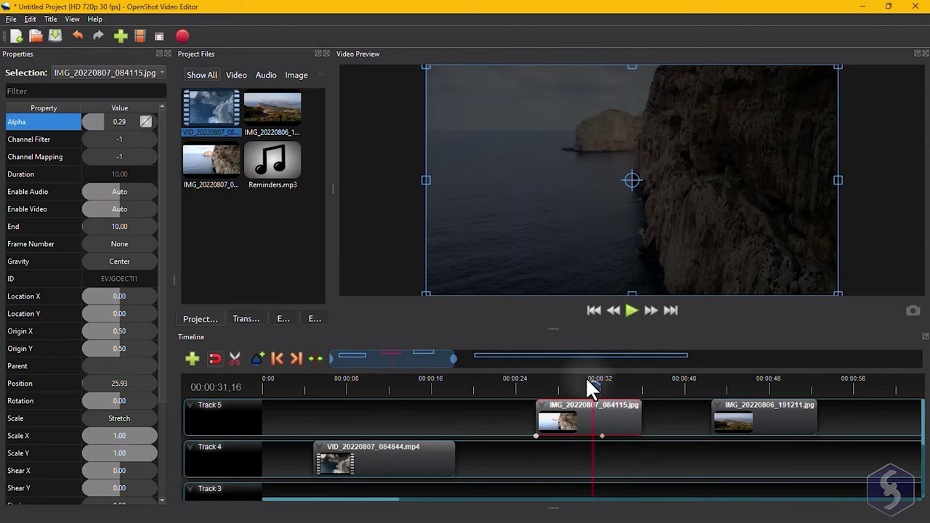
drag(568, 381, 631, 385)
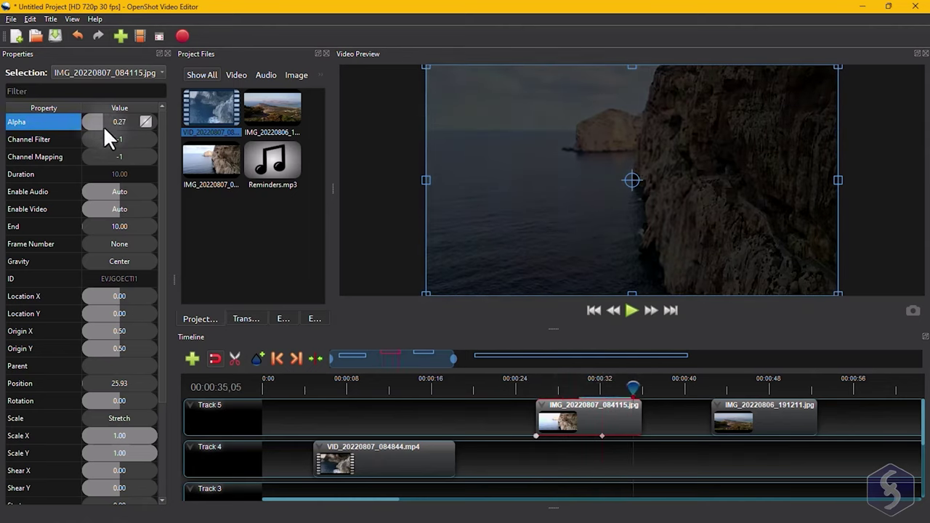
drag(106, 123, 164, 122)
drag(566, 385, 632, 379)
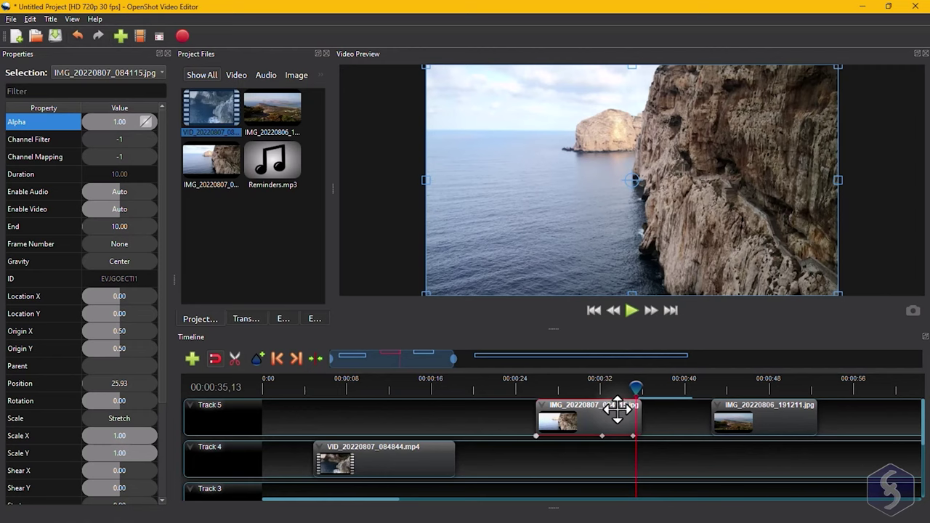
click(632, 436)
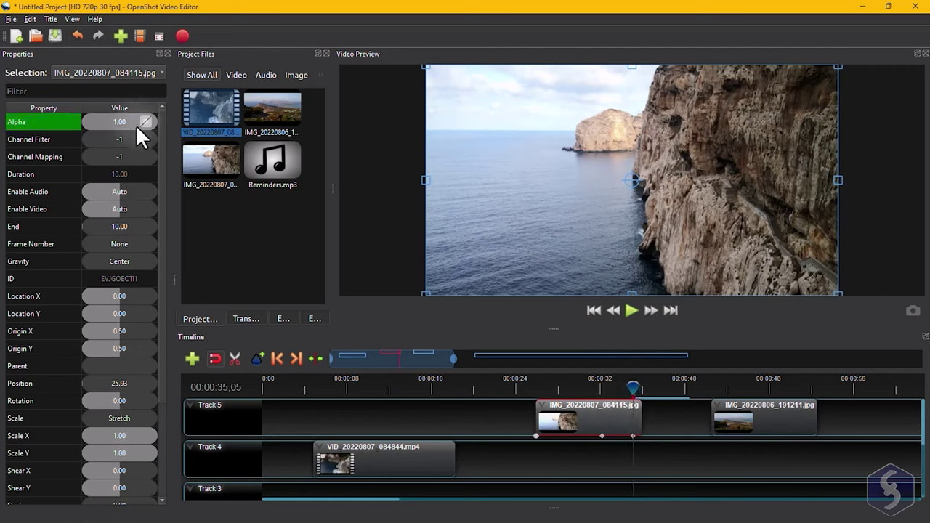
drag(136, 124, 172, 131)
Apply Bezier Ease Out (Quad) interpolation to the Alpha curve and scrub to preview it.
right_click(146, 122)
mouse_move(189, 129)
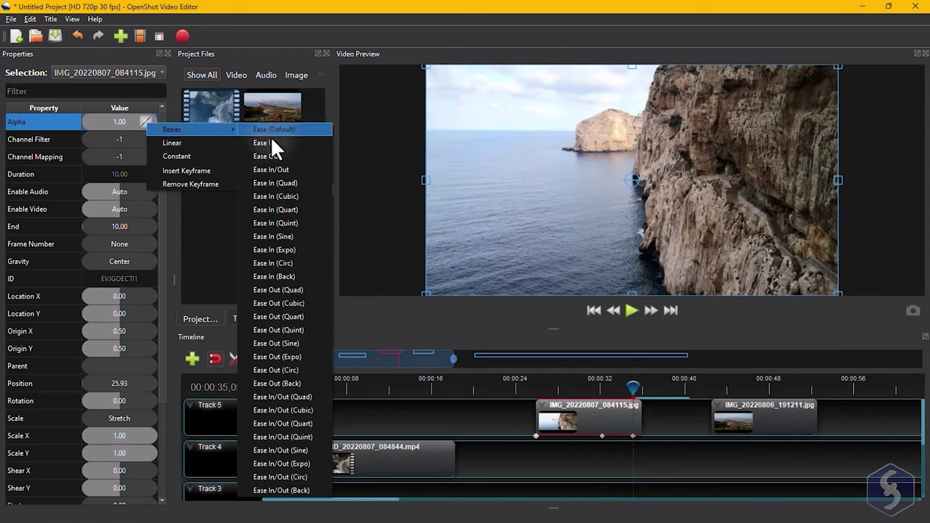
click(295, 287)
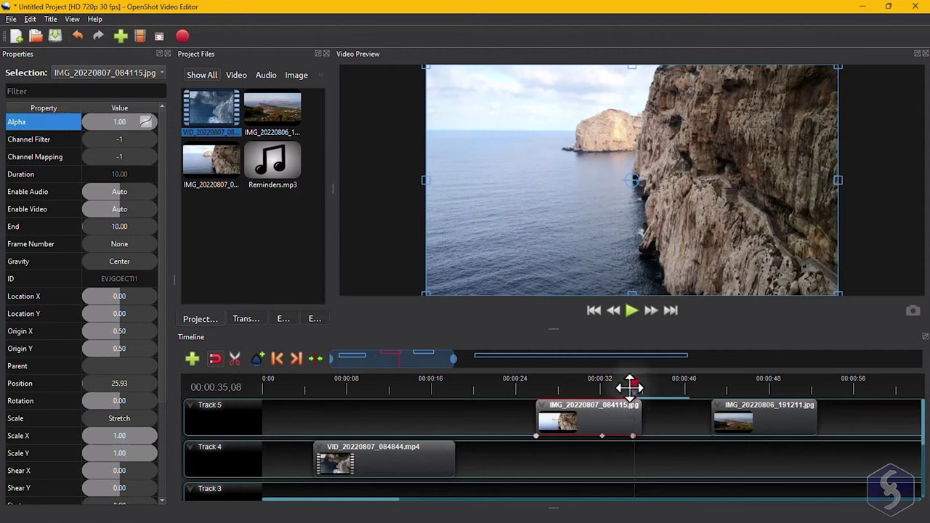
mouse_move(629, 387)
mouse_down()
mouse_move(600, 385)
mouse_move(632, 388)
mouse_up()
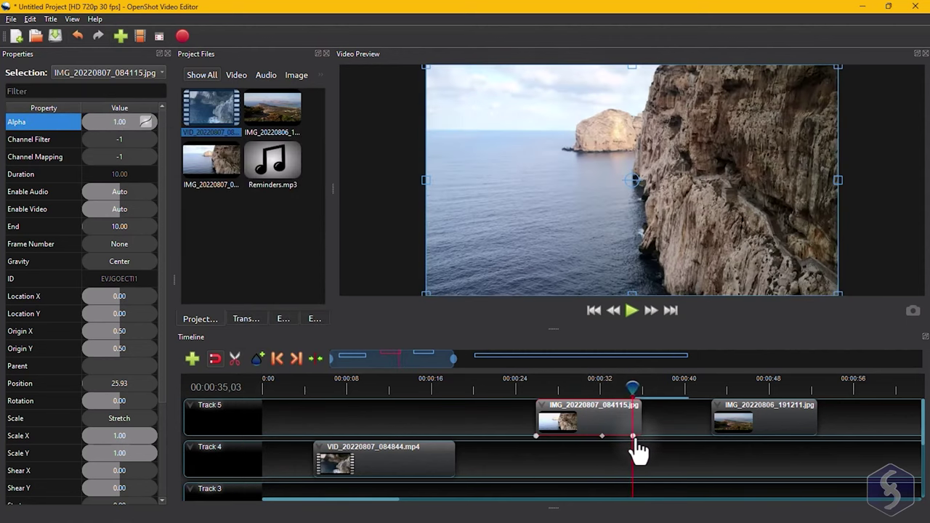
Remove the Alpha keyframe at 35 seconds.
click(634, 438)
right_click(126, 122)
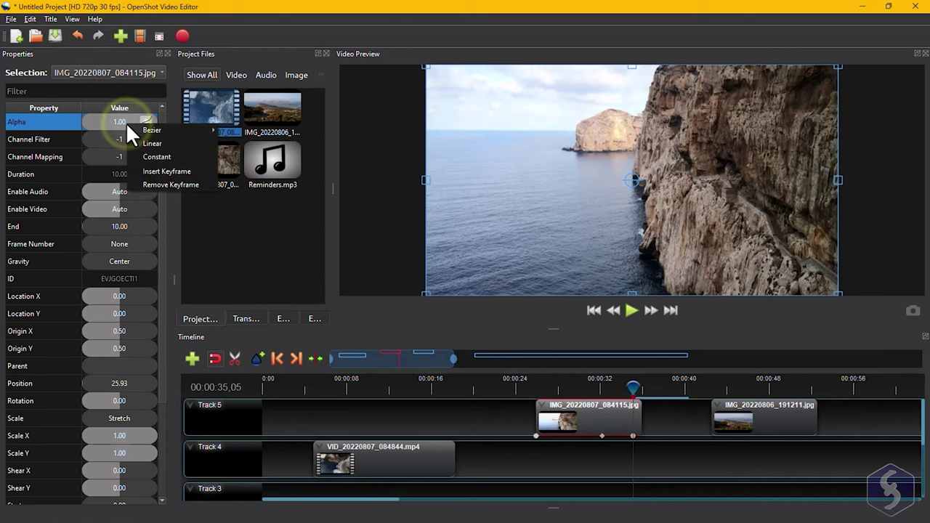
click(194, 186)
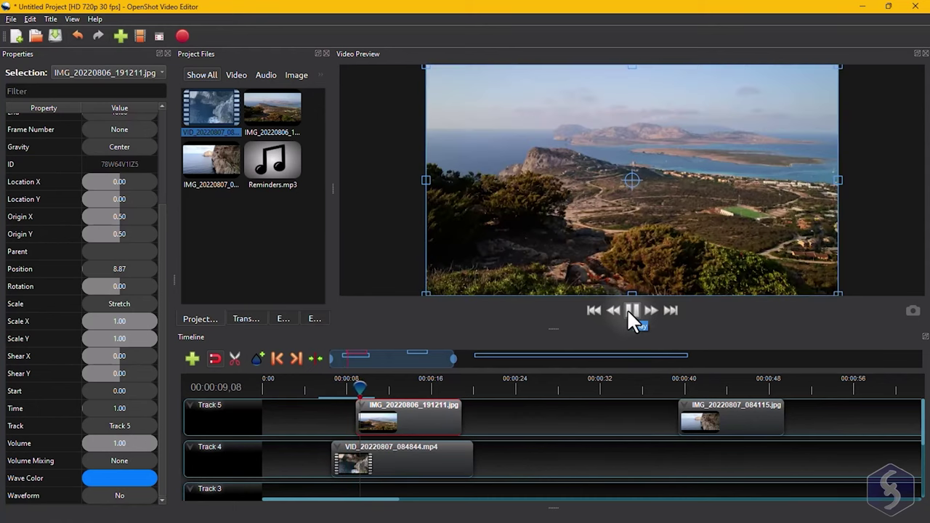
Give IMG_20220806_191211.jpg a Fade In (Fast) at its start and play it back.
click(631, 311)
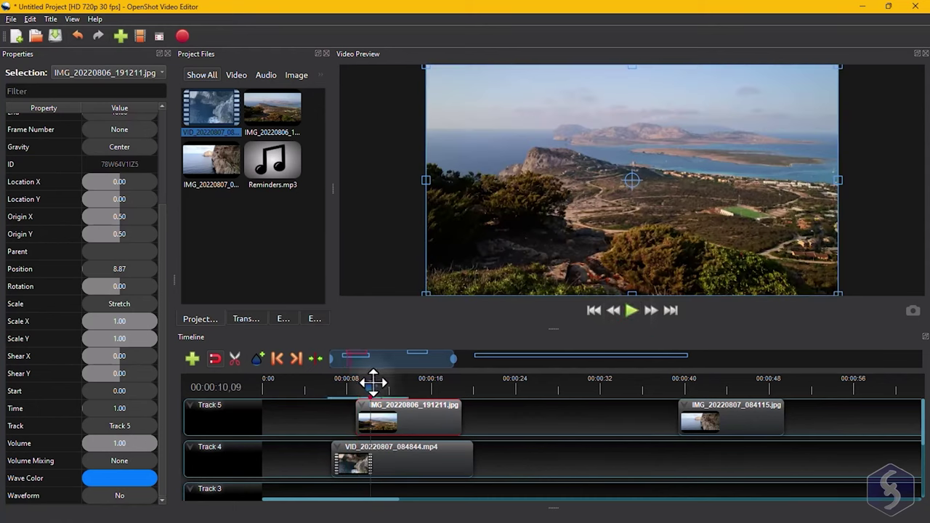
click(334, 383)
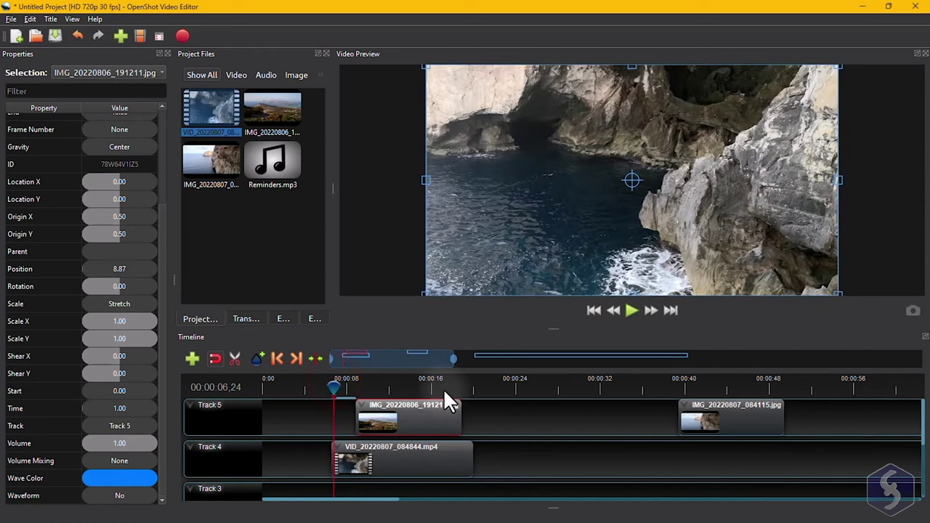
right_click(372, 413)
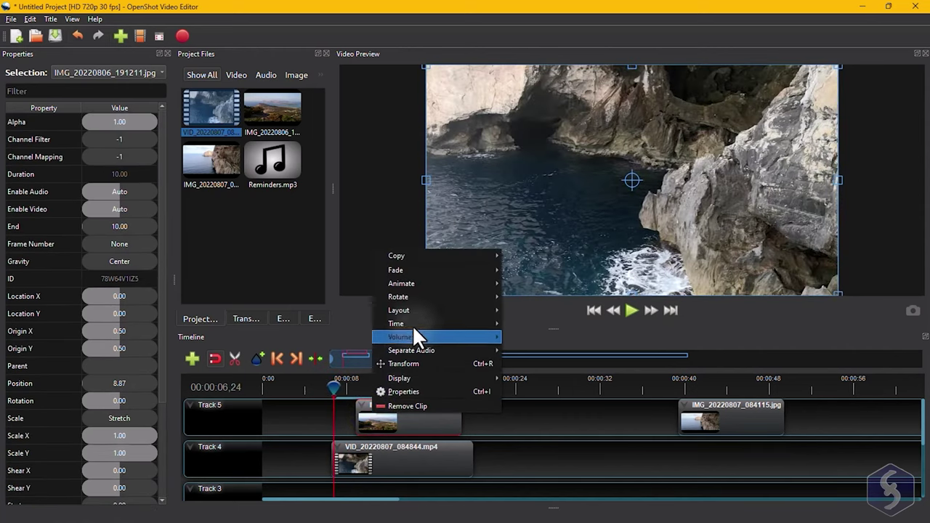
click(427, 266)
click(543, 284)
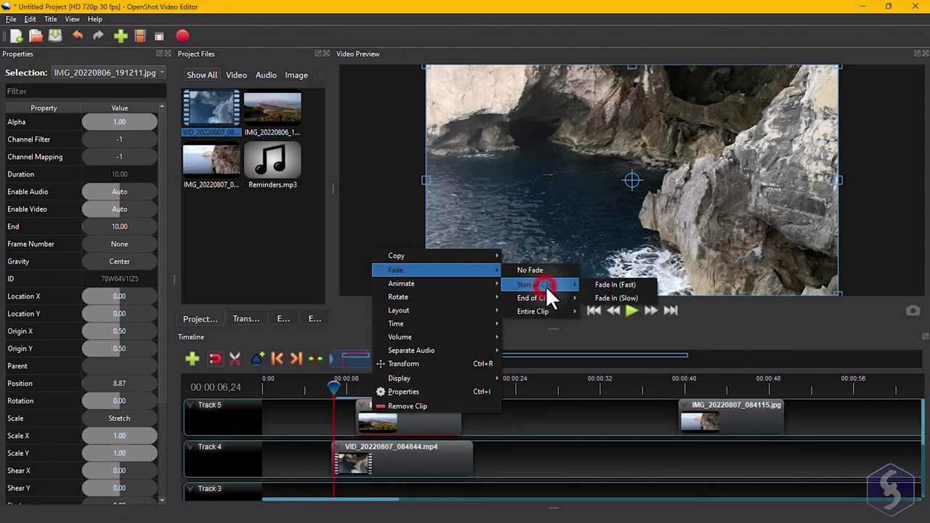
click(617, 284)
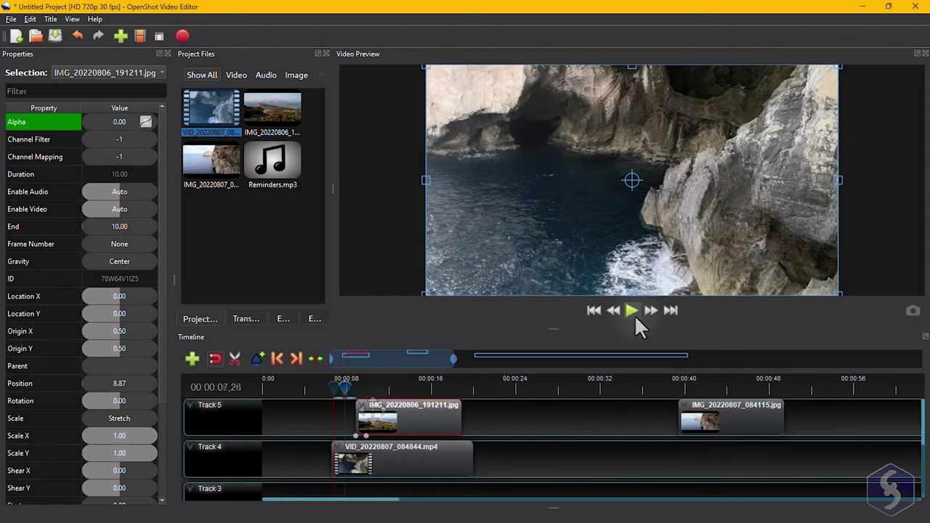
click(634, 314)
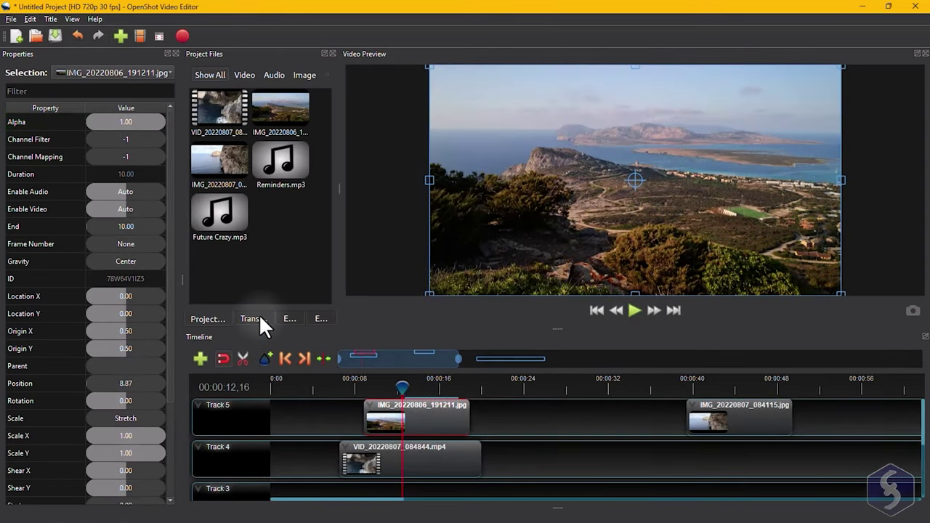
Place a shortened Barr ripple 9 transition at the Track 5 image's start and preview it.
click(259, 319)
drag(338, 188, 385, 187)
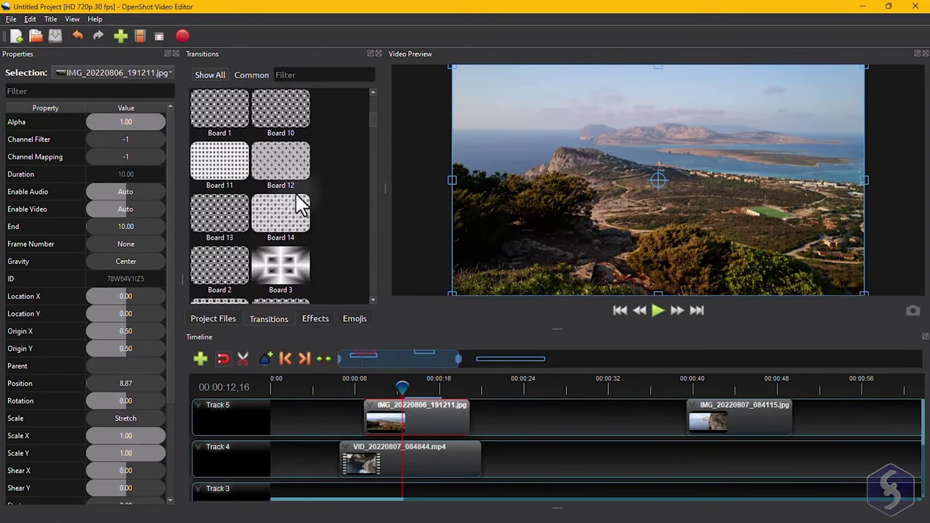
scroll(312, 196, up, 5)
drag(217, 186, 309, 421)
drag(418, 419, 376, 411)
click(659, 311)
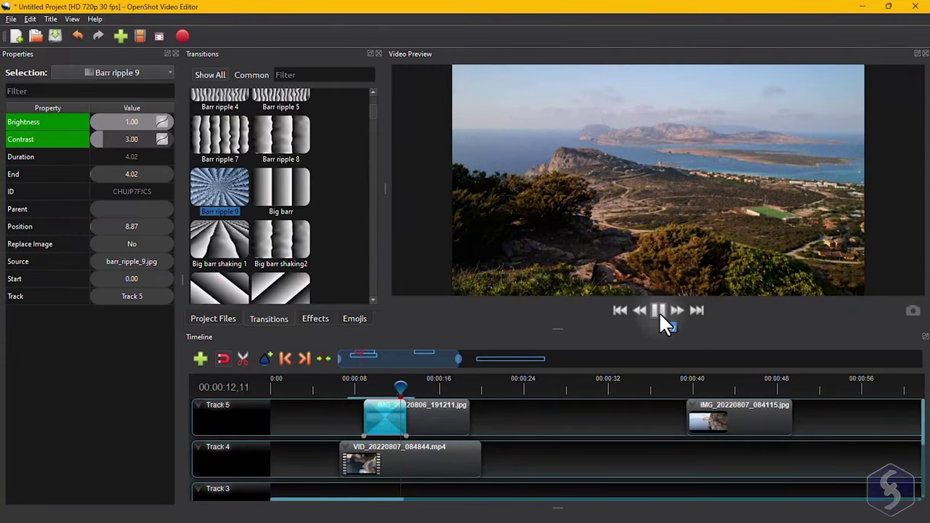
click(660, 313)
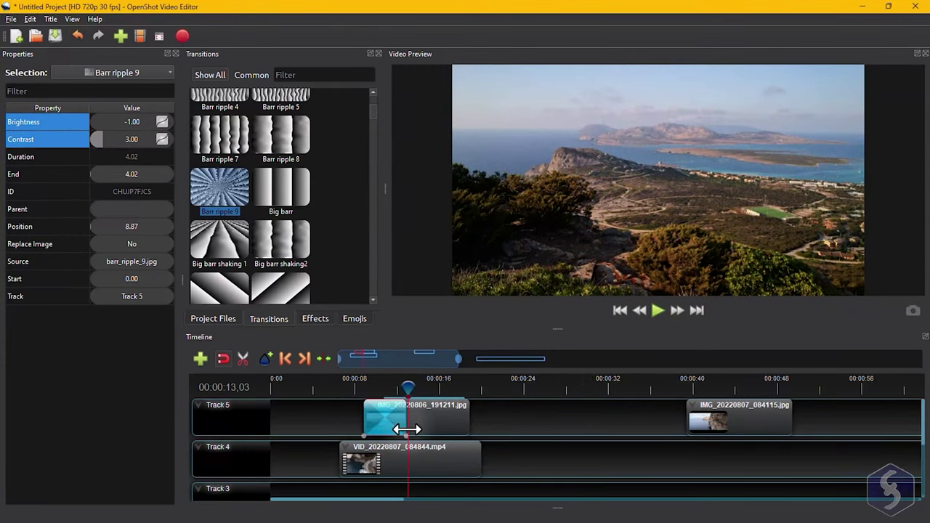
drag(405, 423, 378, 422)
click(658, 310)
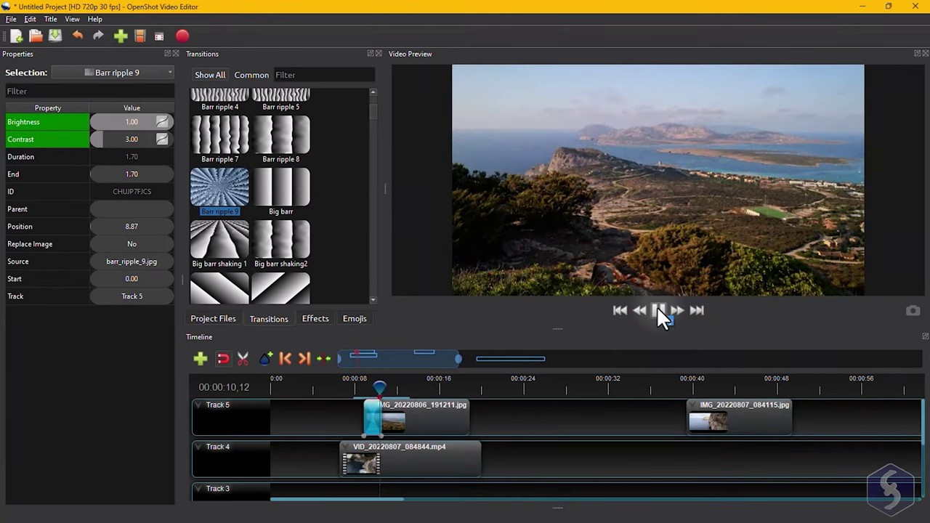
Reverse the Big barr transition at the image's end and play it back.
right_click(448, 417)
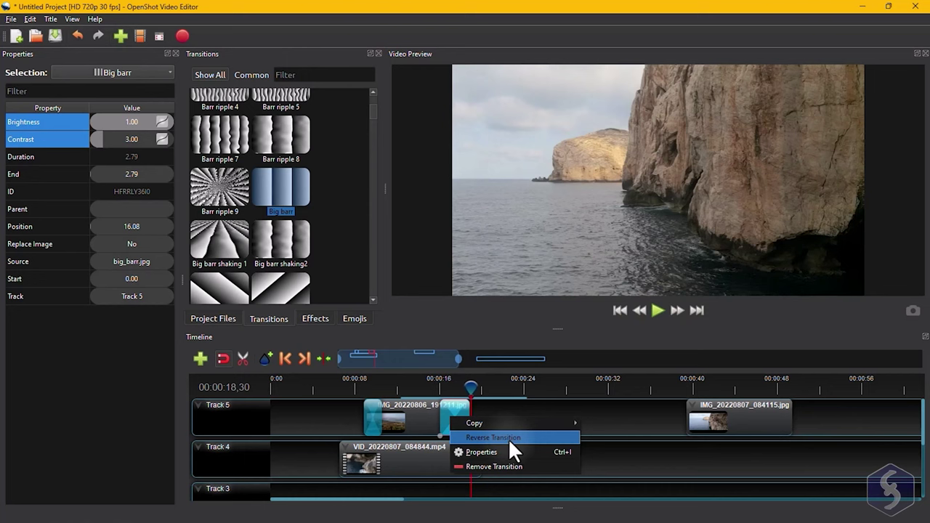
click(508, 438)
click(438, 387)
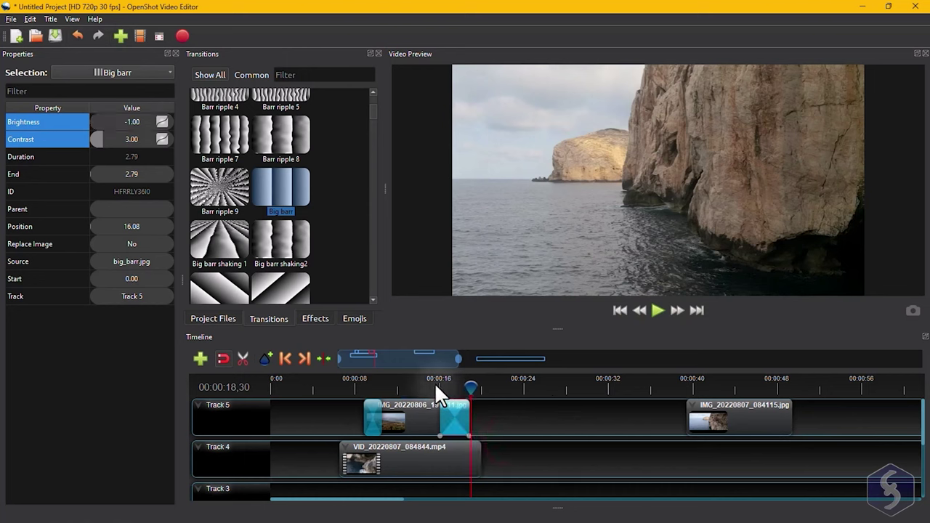
click(658, 310)
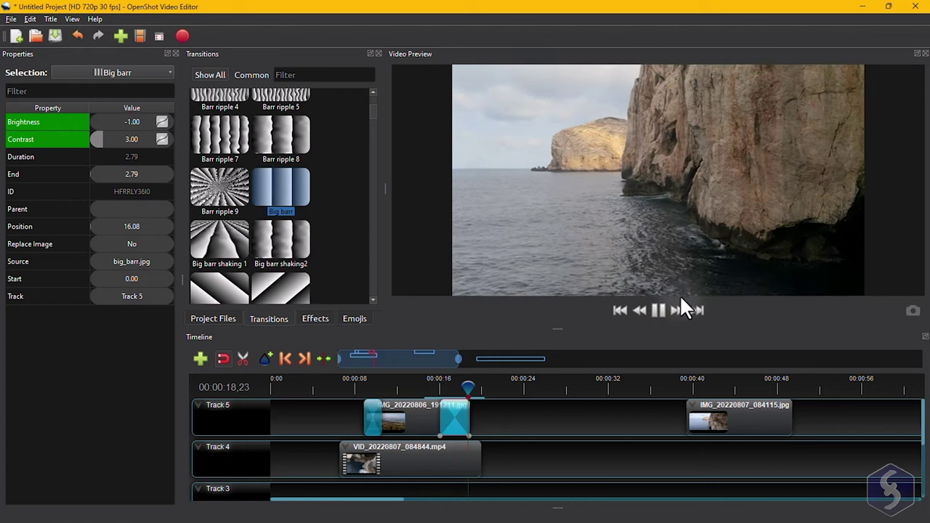
click(661, 311)
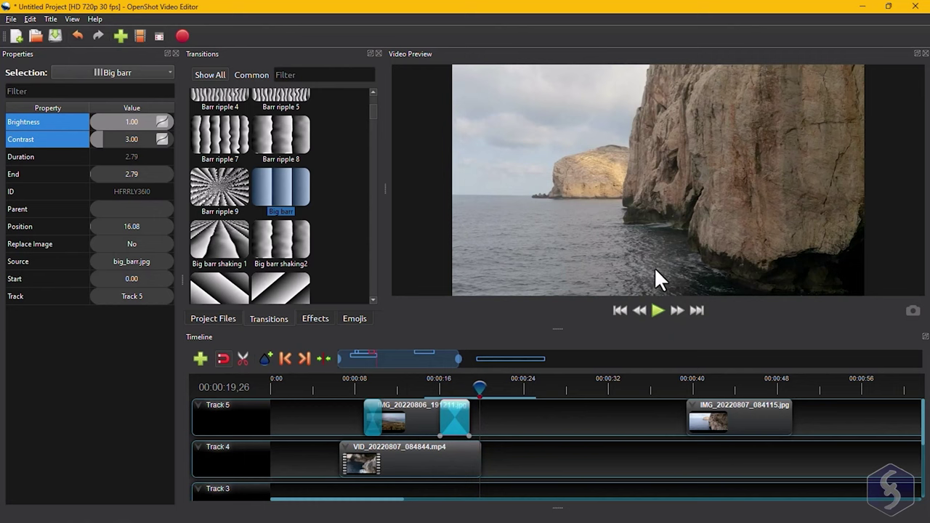
Apply Blur to the Track 5 image with horizontal radius 8.28, iterations 1.38, lower sigma.
click(317, 319)
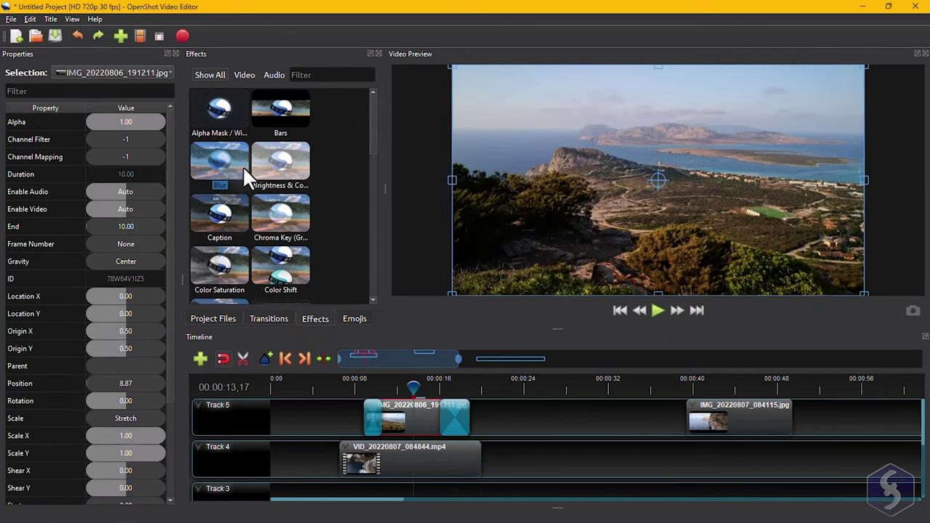
click(227, 162)
drag(227, 161, 419, 419)
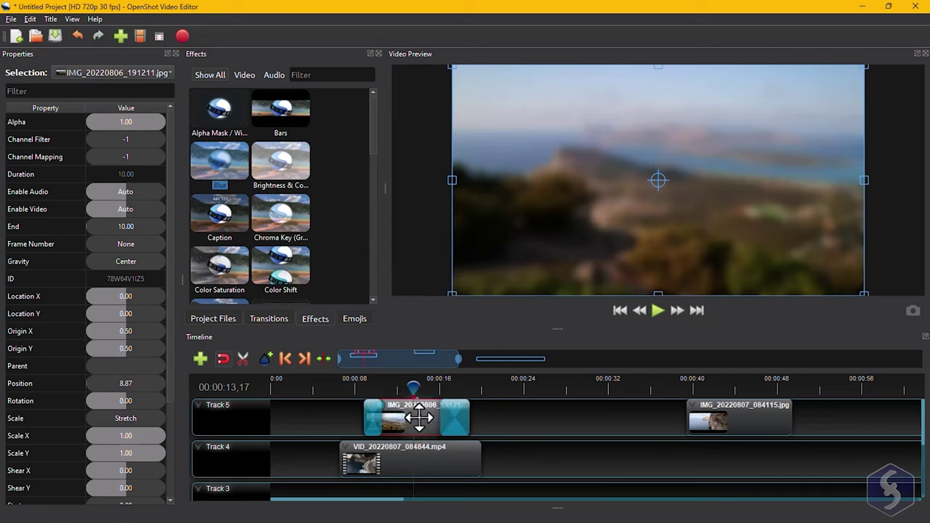
click(132, 71)
click(107, 100)
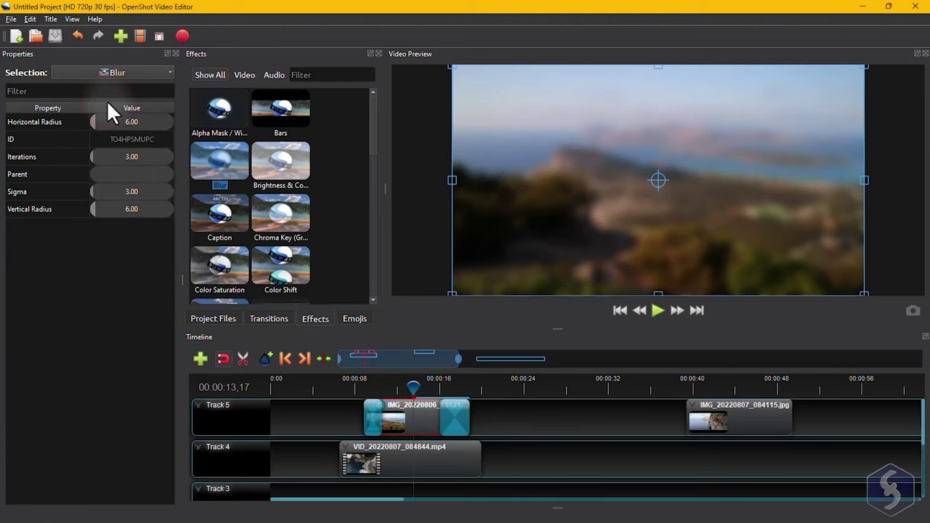
drag(104, 121, 91, 157)
click(104, 192)
mouse_move(109, 196)
mouse_down()
mouse_move(98, 194)
mouse_move(106, 209)
mouse_up()
Remove the Blur effect from the image clip.
scroll(342, 411, down, 3)
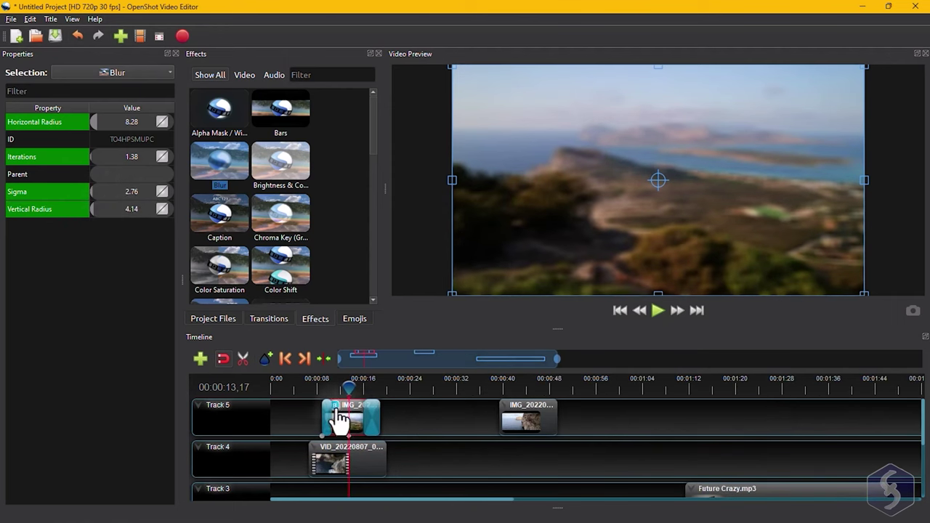
right_click(336, 407)
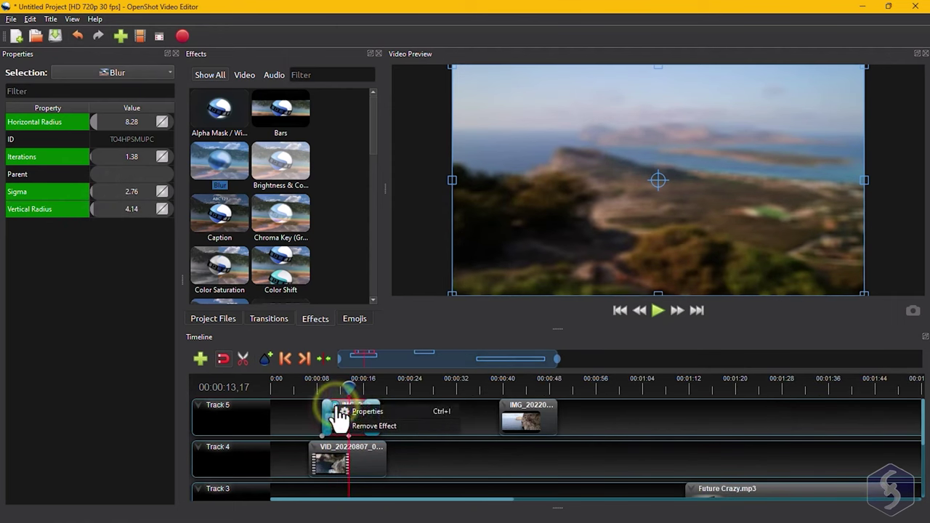
click(366, 423)
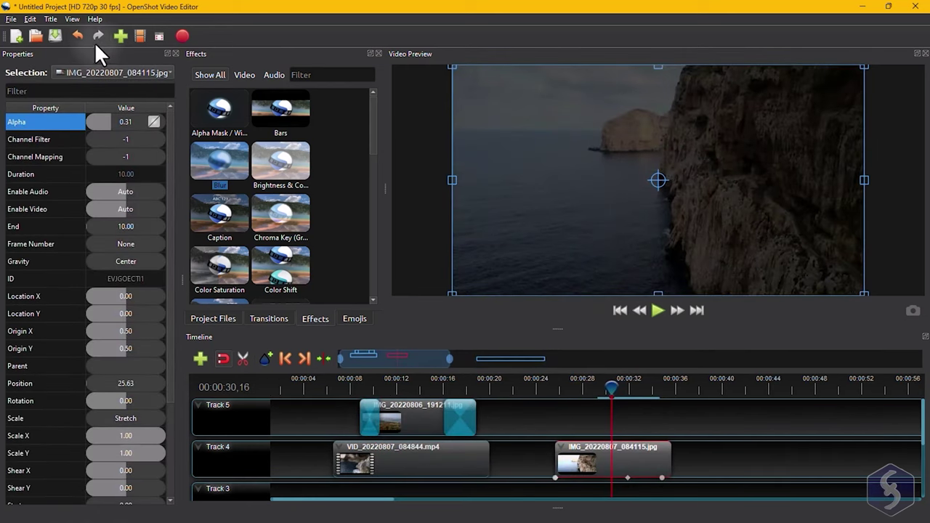
Start an Oval 1 title named MyTitle with lines 'My Vacation' and 'Amazing!!!'.
click(50, 19)
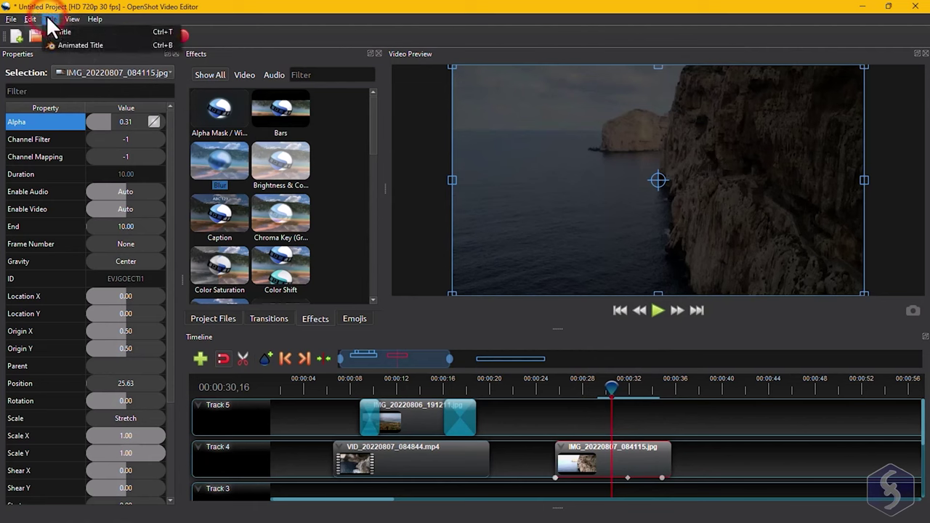
click(83, 31)
scroll(442, 299, up, 1)
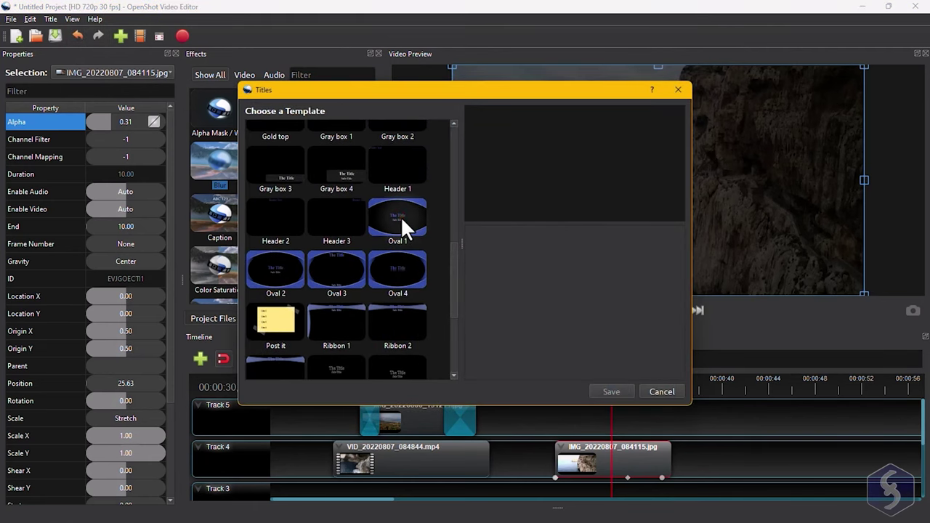
click(400, 216)
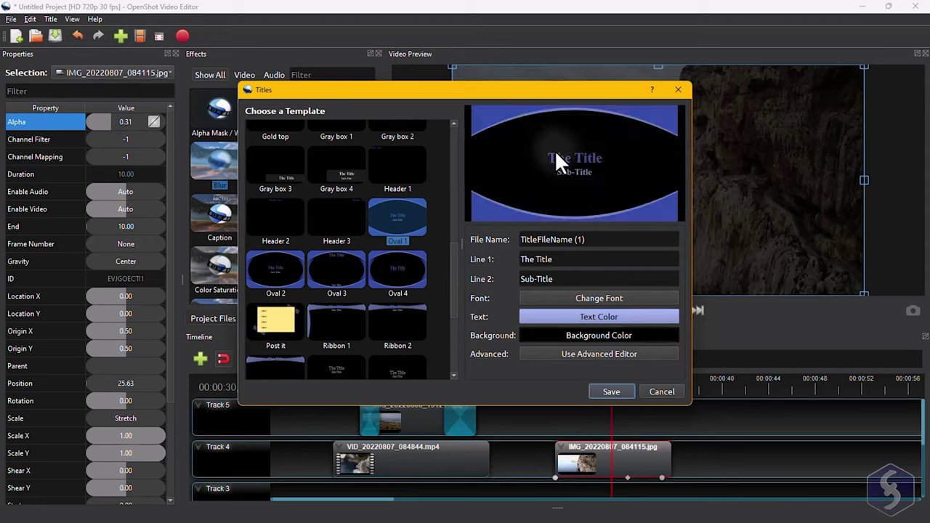
drag(592, 239, 482, 240)
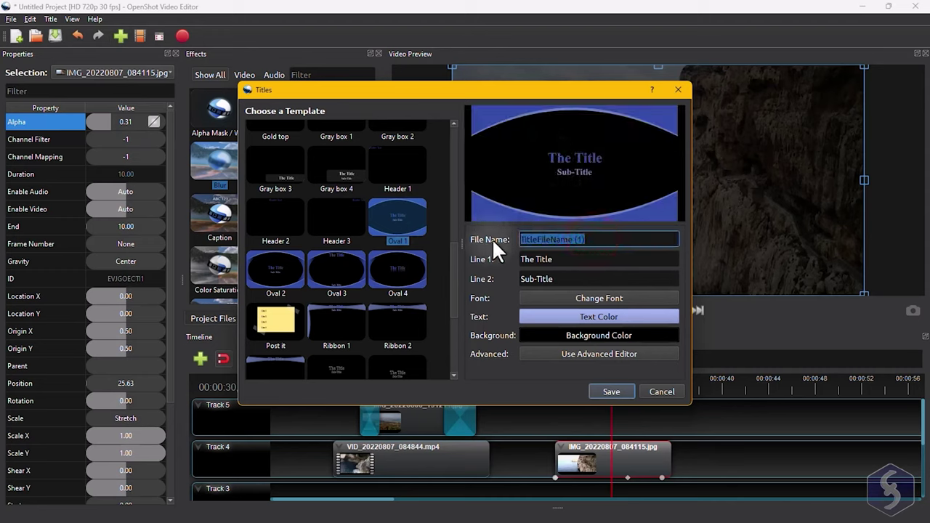
text(MyTitle)
drag(581, 259, 556, 279)
text(My Vacation)
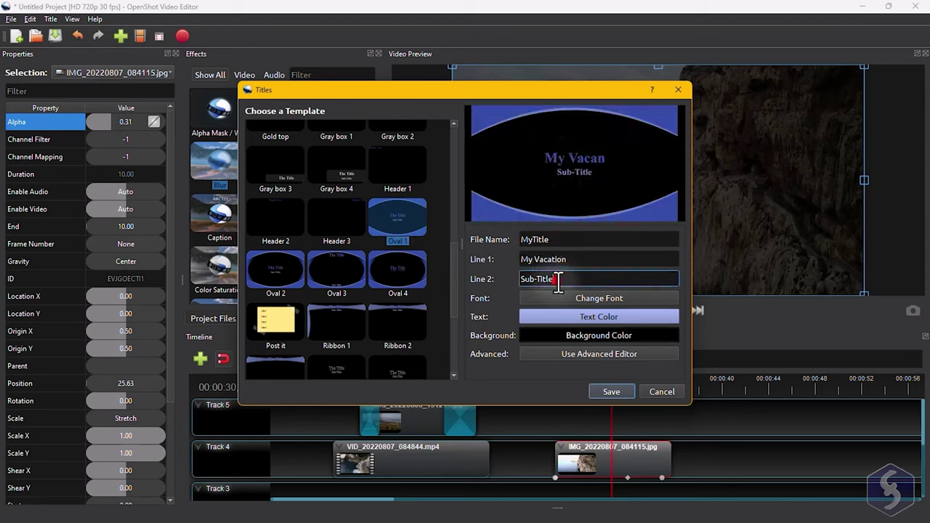
text(Amazing!!!)
Set the title font to Technic, text colour red, and background dark blue.
click(603, 302)
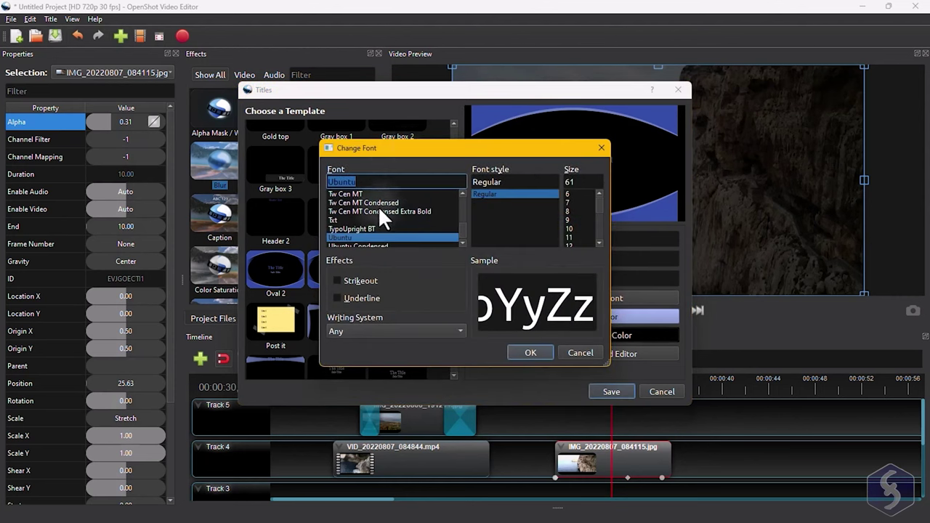
text(Technic)
key(Return)
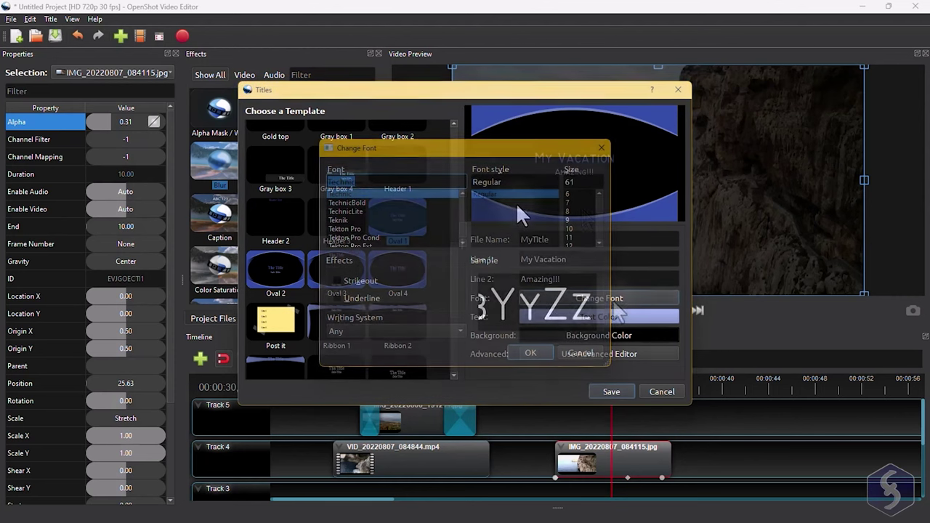
click(607, 318)
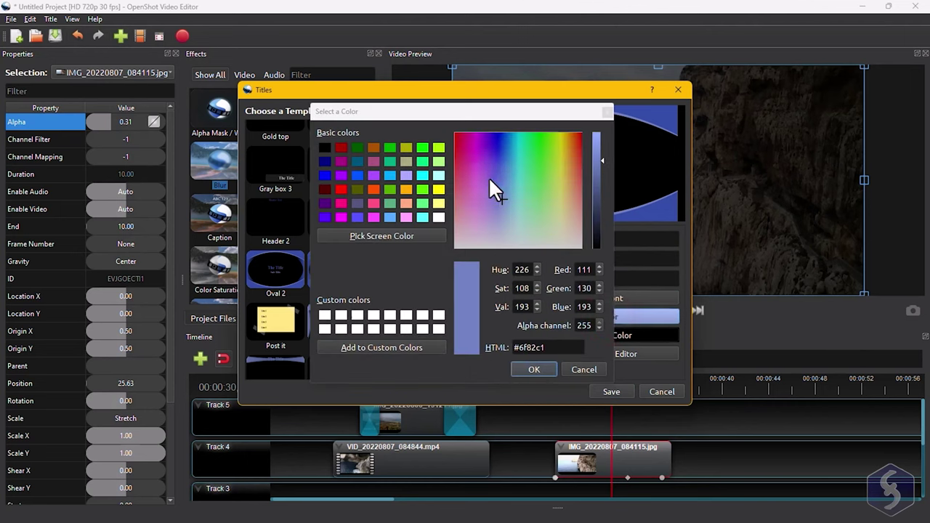
click(456, 134)
click(534, 369)
click(616, 335)
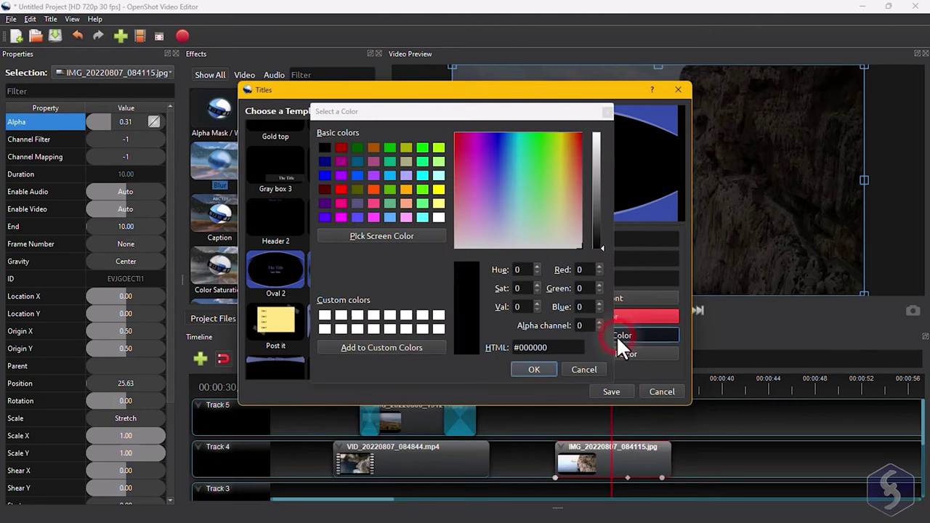
drag(481, 218, 470, 246)
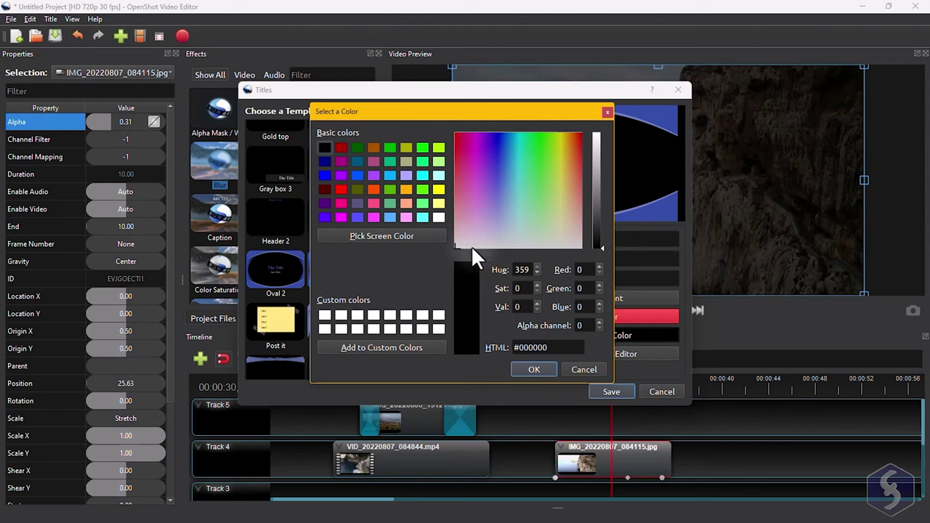
click(575, 363)
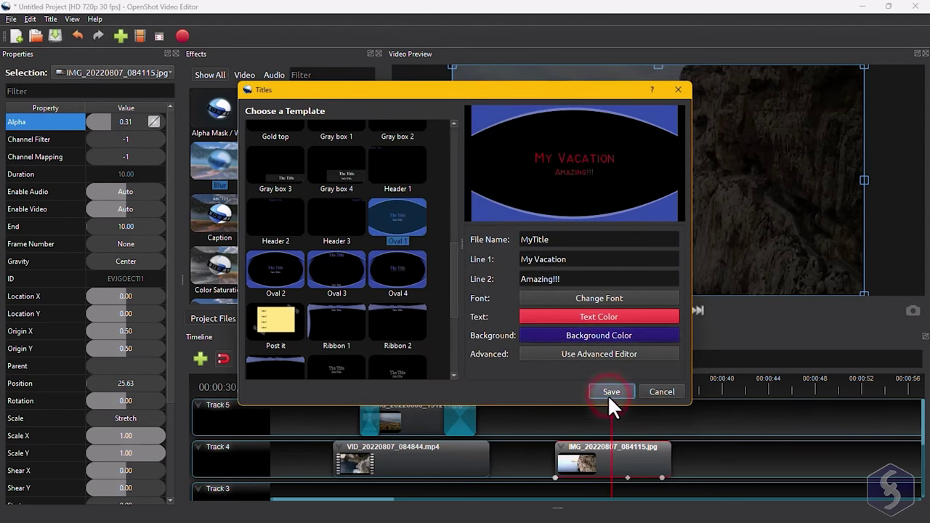
Save MyTitle, place MyTitle.svg on Track 5, and slide it to about 26.97 seconds.
click(607, 395)
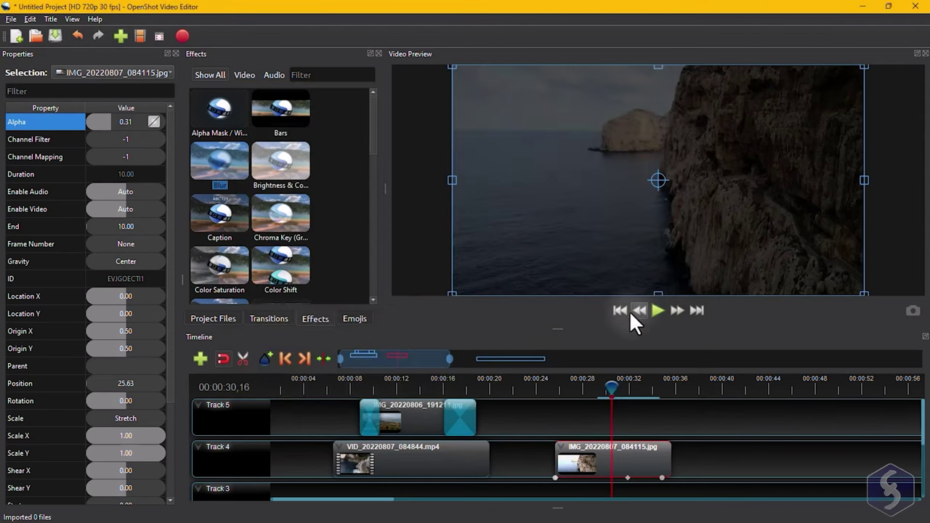
click(218, 319)
click(284, 213)
drag(277, 205, 571, 406)
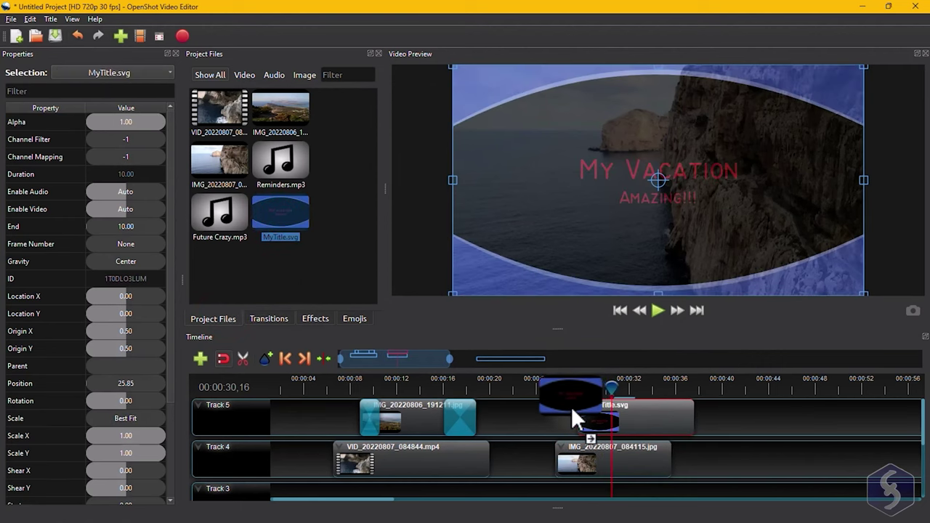
drag(623, 412, 689, 412)
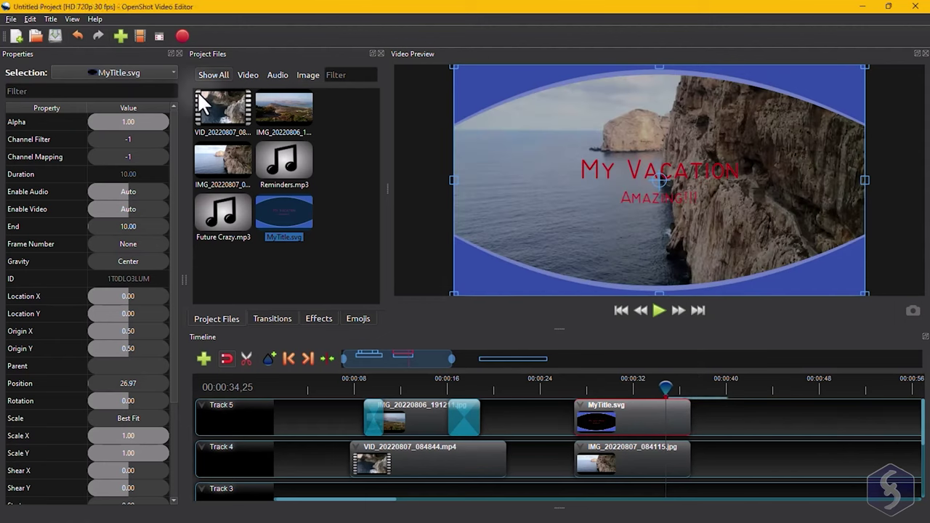
Save the project as Untitled Project.osp in the OpenShot2023(1) folder.
click(13, 20)
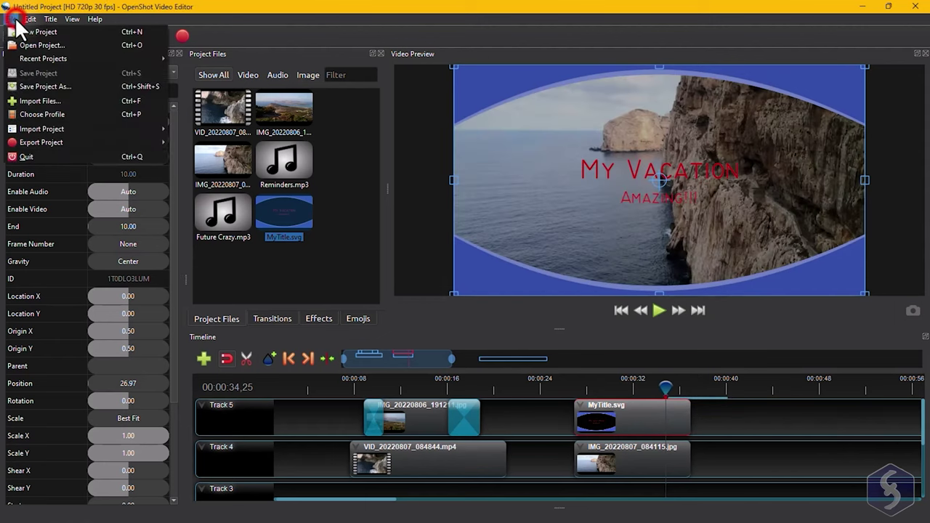
click(30, 85)
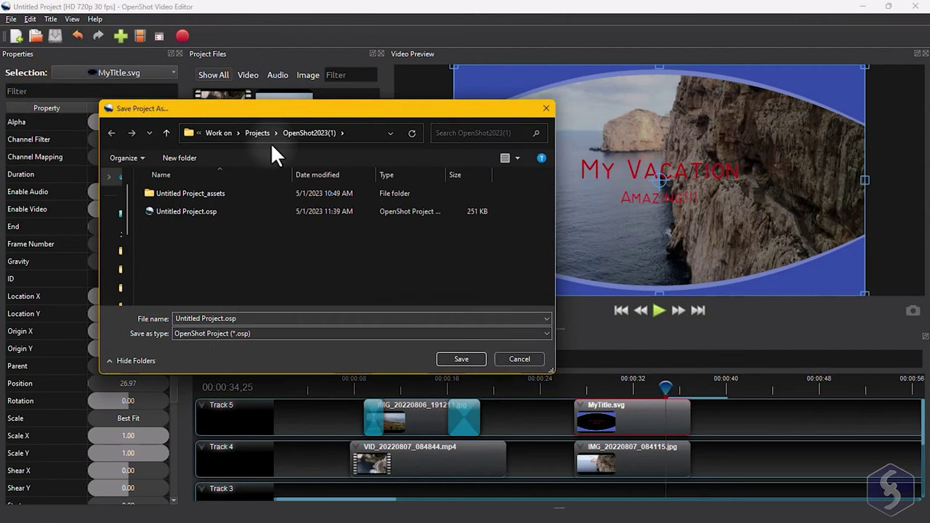
click(238, 319)
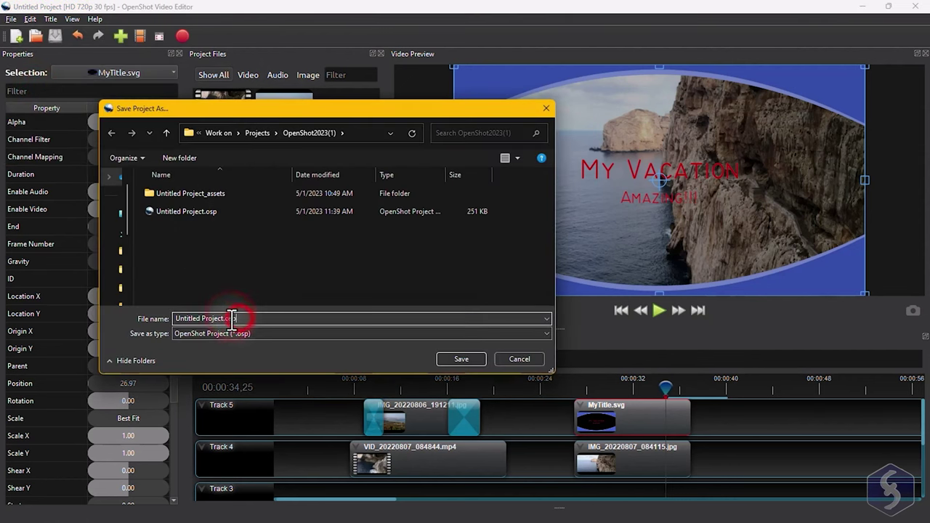
key(Escape)
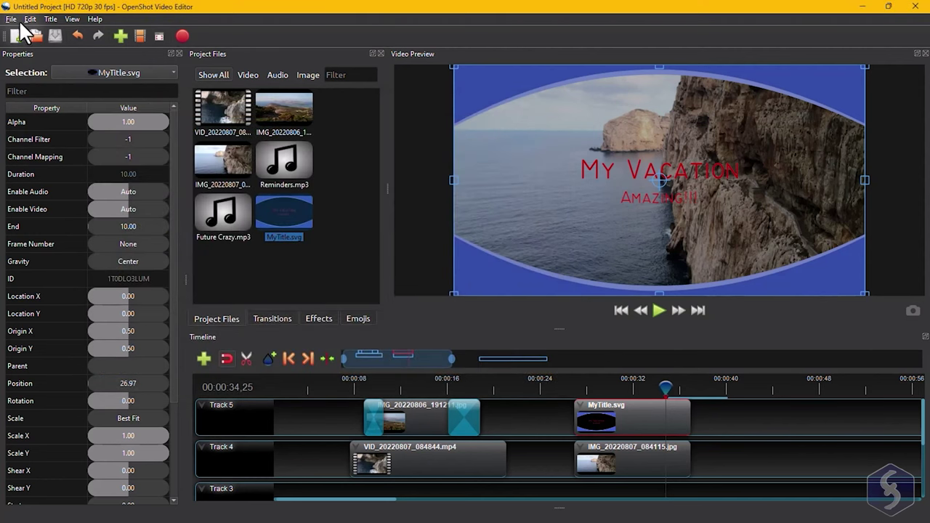
Confirm the saved project appears in the Open Project browser, then dismiss it.
click(12, 21)
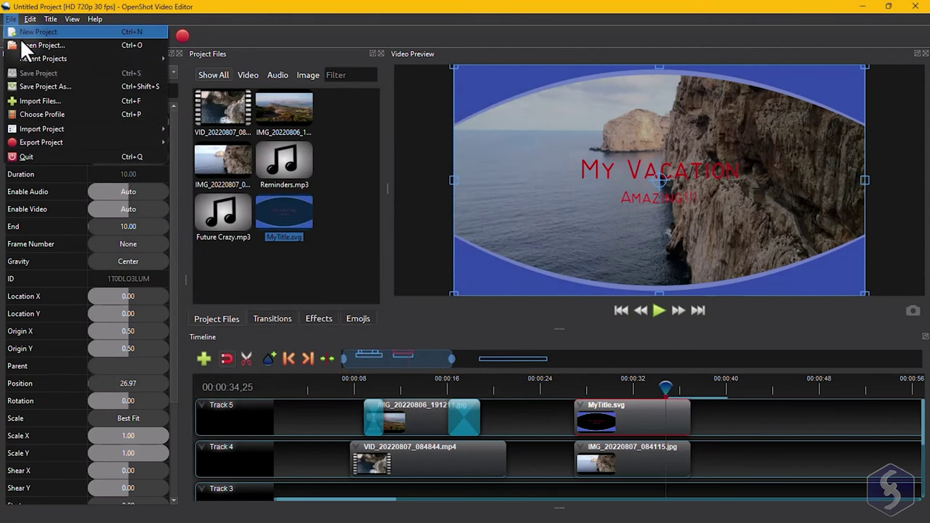
click(30, 47)
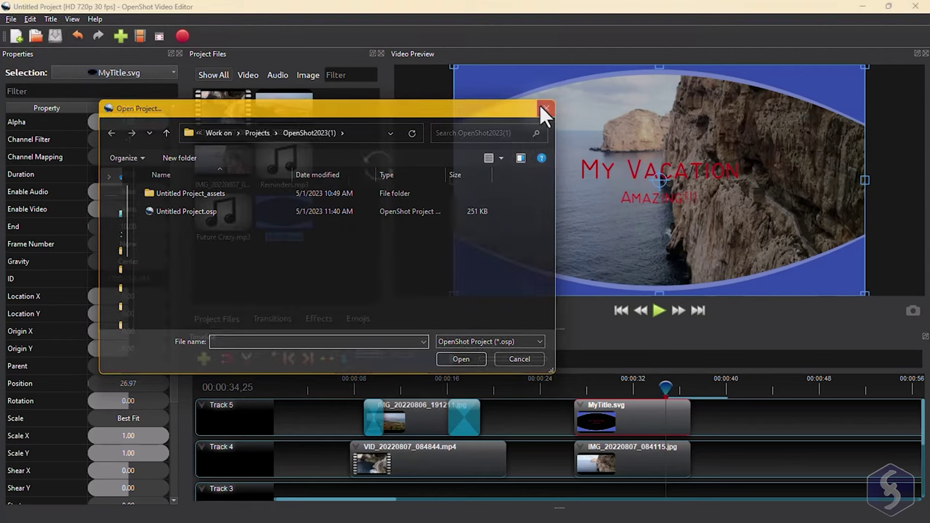
click(542, 106)
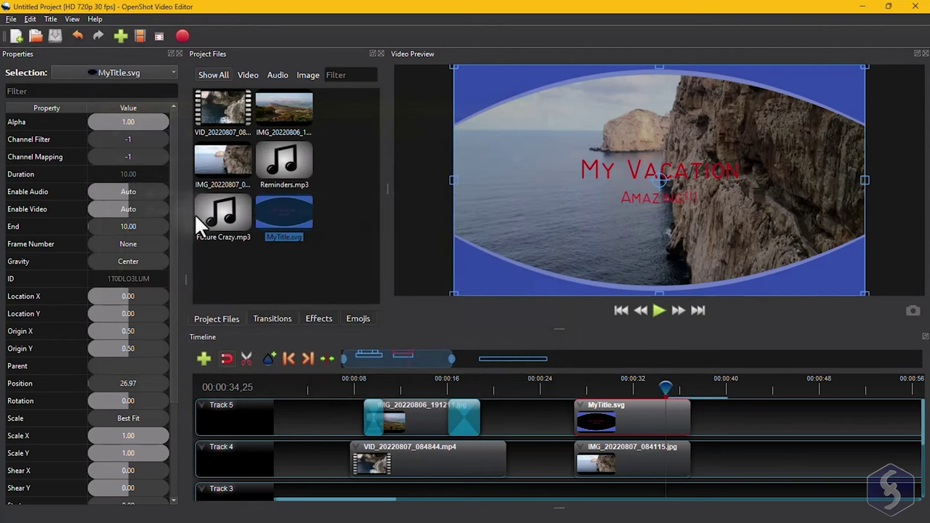
In Export Video, choose Web profile, YouTube HD (4K) target, 4K UHD 2160p 23.98 fps, High quality.
click(182, 37)
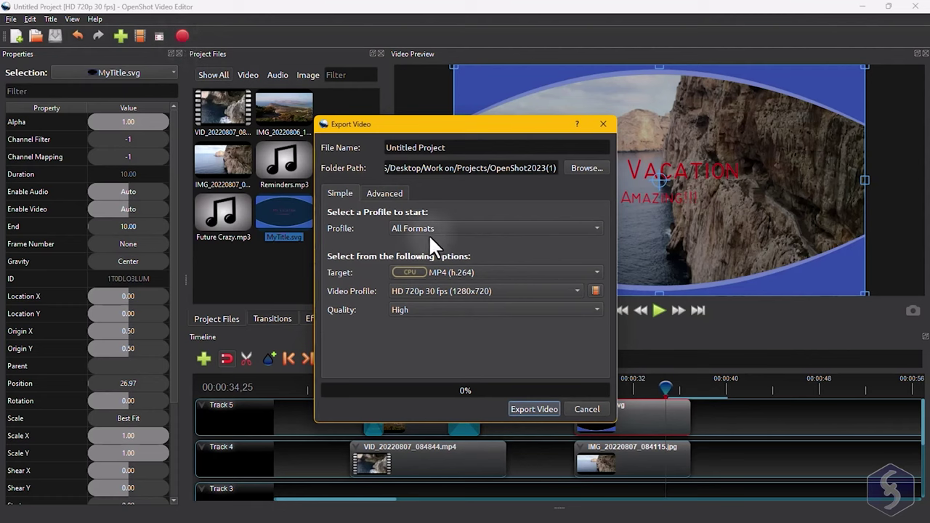
click(454, 231)
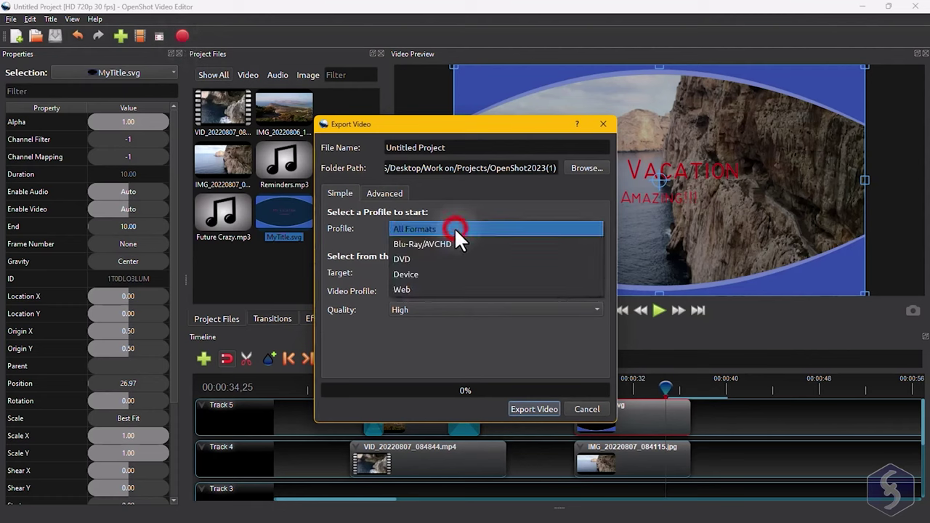
click(448, 292)
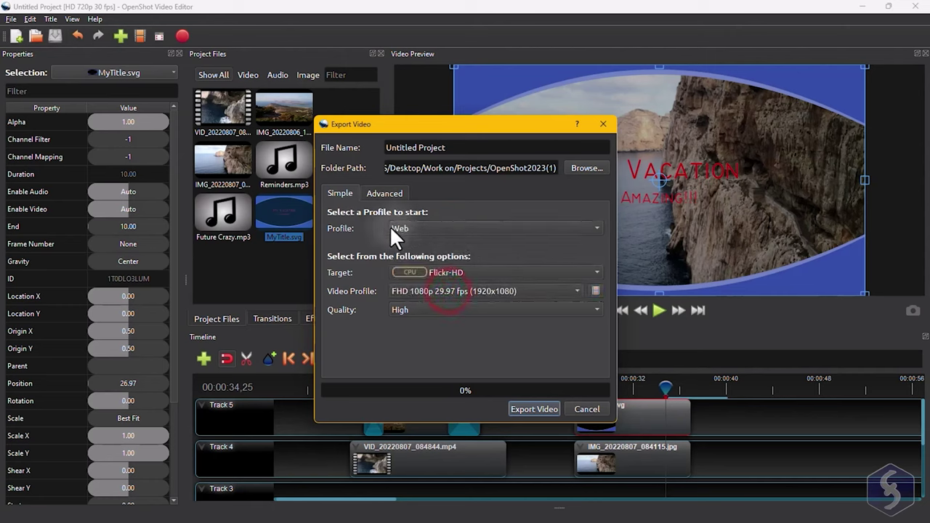
click(489, 270)
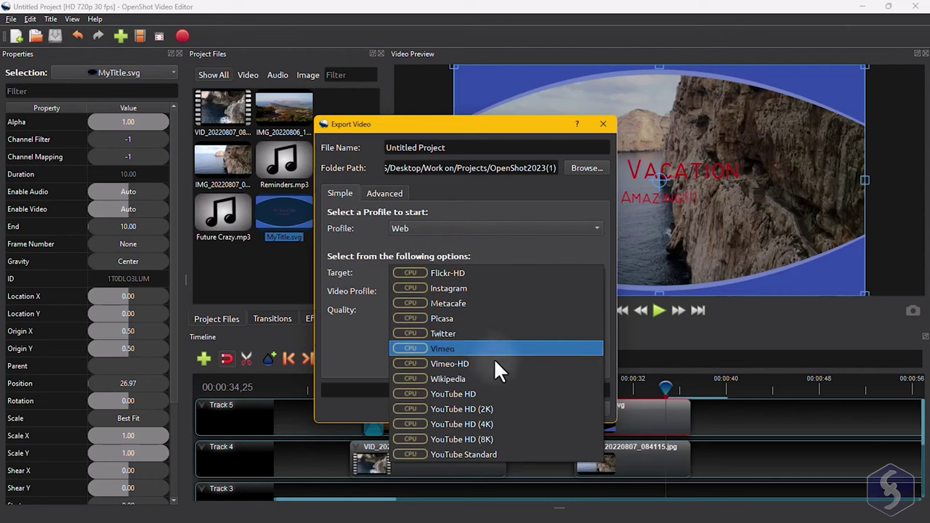
click(496, 424)
click(553, 291)
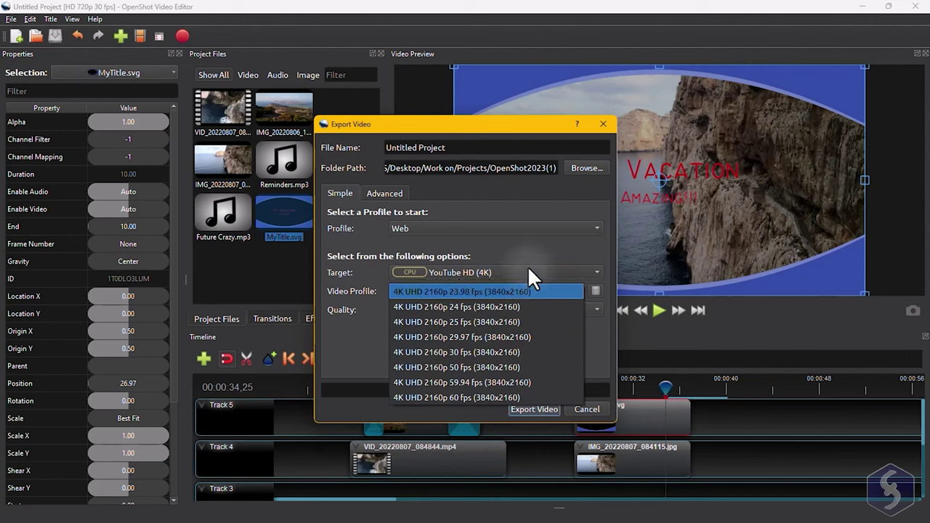
click(536, 258)
click(427, 313)
click(432, 311)
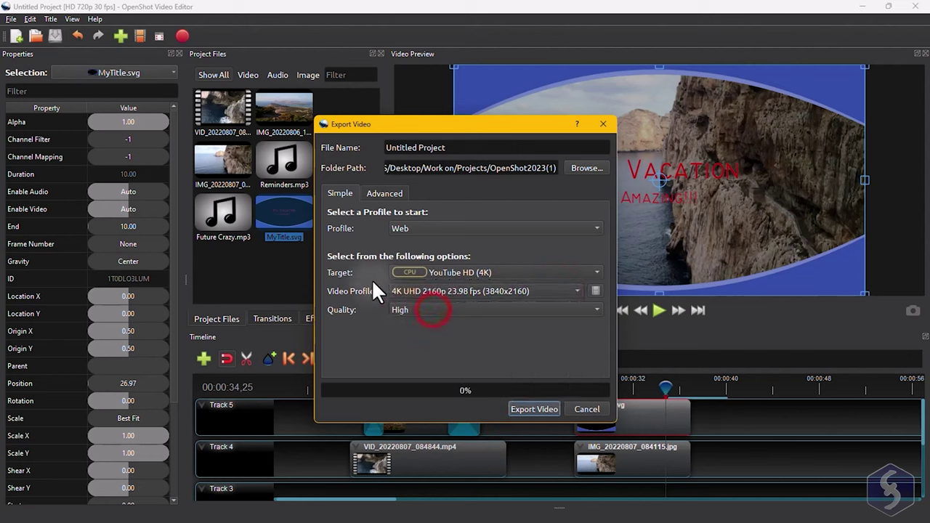
On the Advanced export tab, keep Export To set to Video & Audio.
click(385, 191)
click(456, 238)
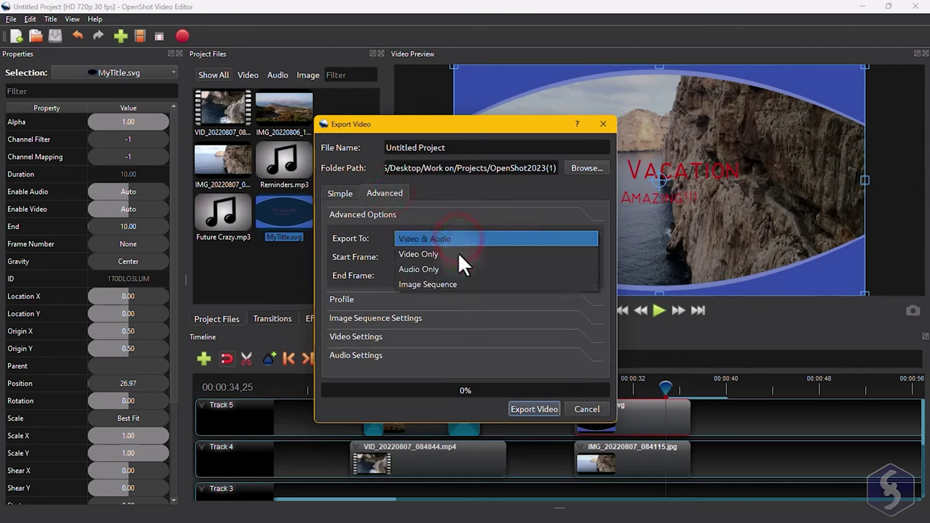
click(460, 271)
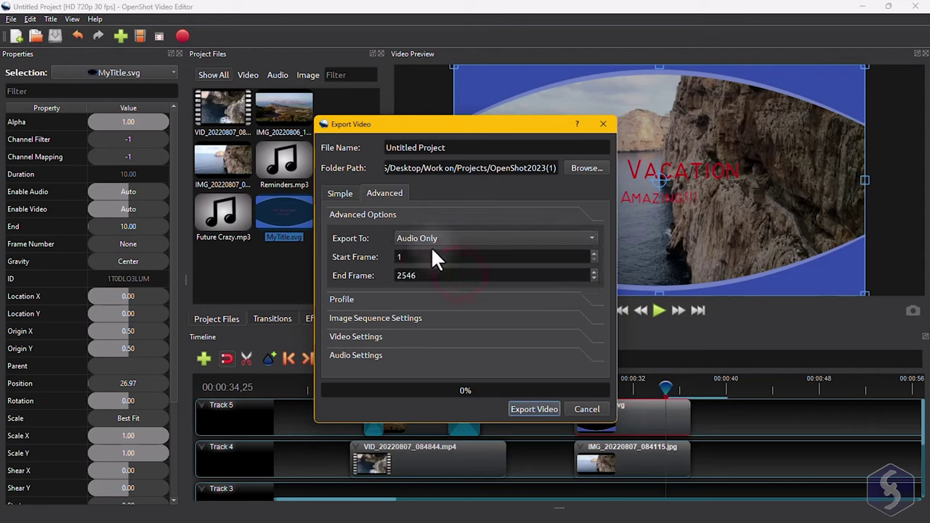
click(460, 236)
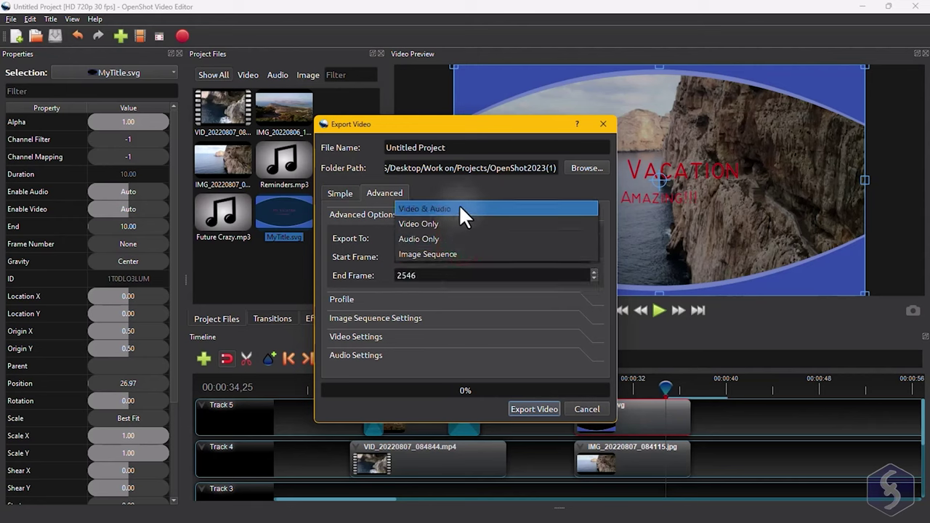
click(459, 206)
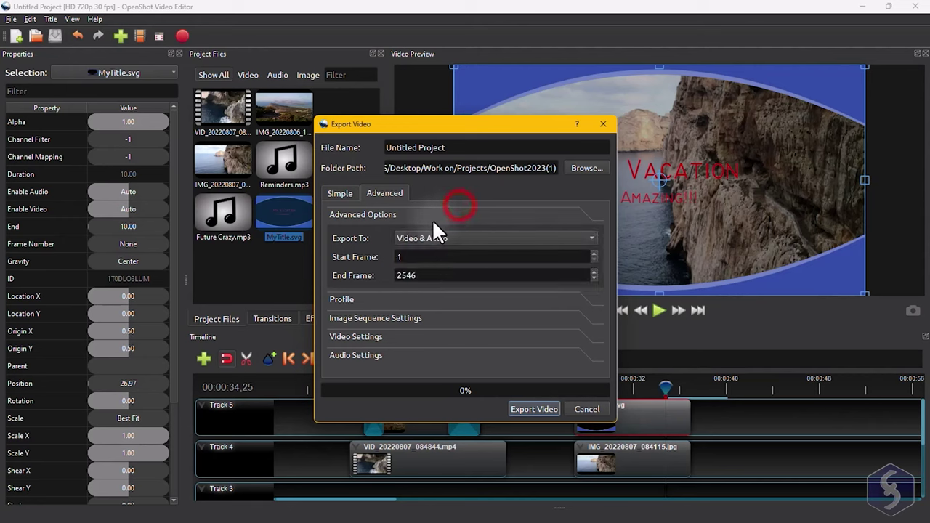
Review End Frame 2546 and the profile, image, video and audio sections, then start the export.
click(424, 276)
drag(446, 276, 382, 276)
click(426, 302)
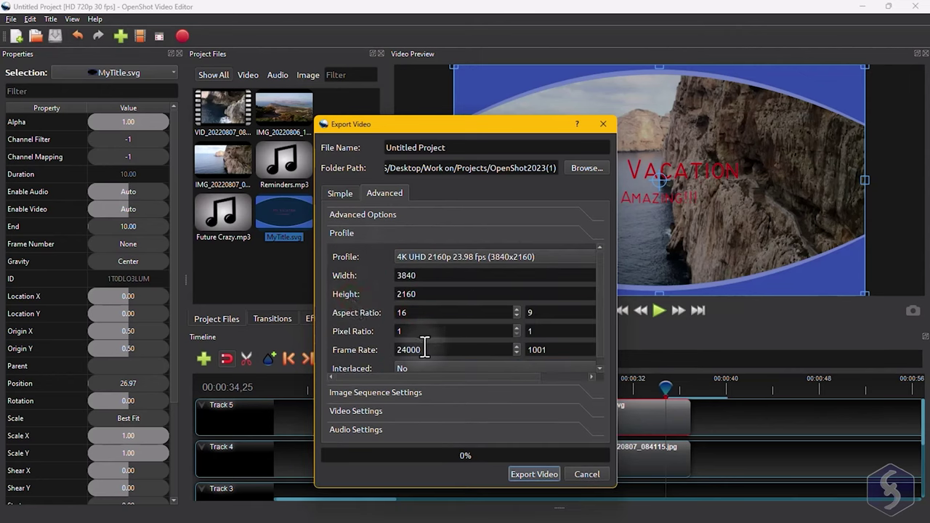
click(357, 388)
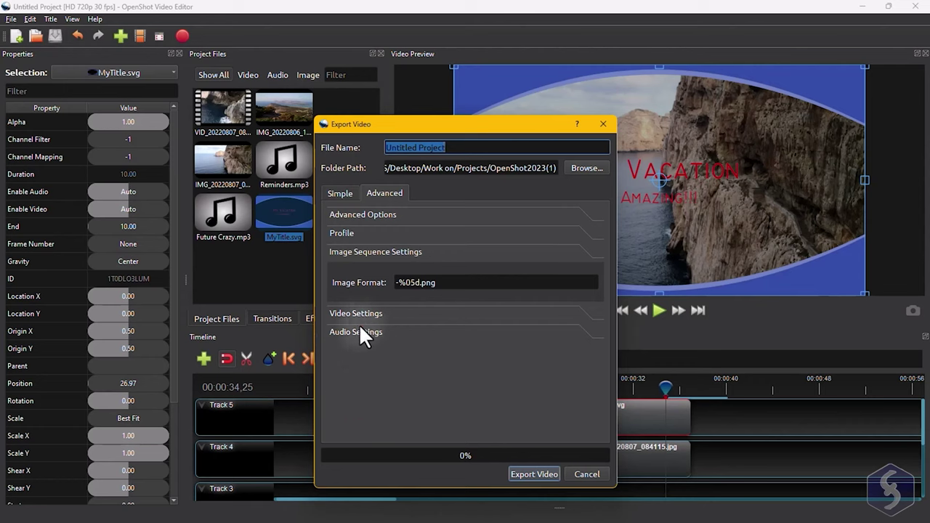
click(359, 313)
click(365, 355)
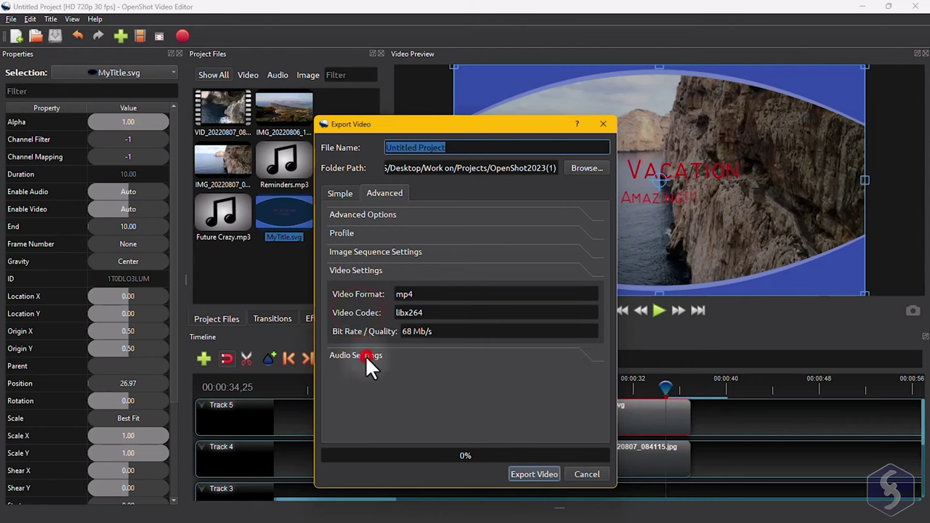
click(358, 234)
click(602, 320)
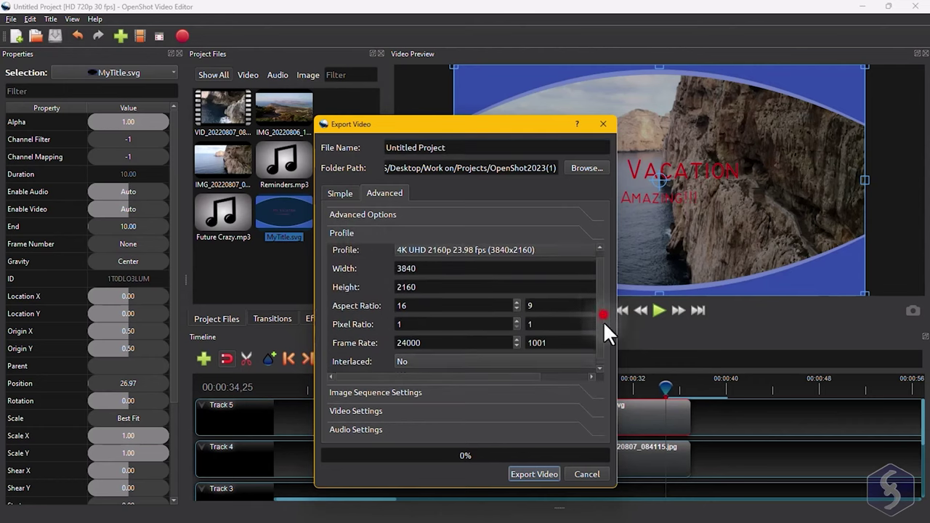
click(384, 214)
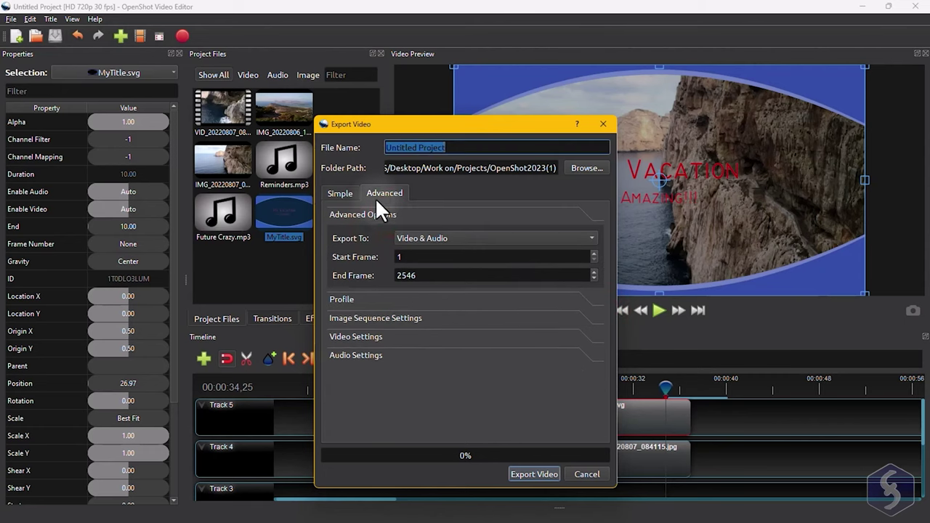
click(340, 192)
click(534, 473)
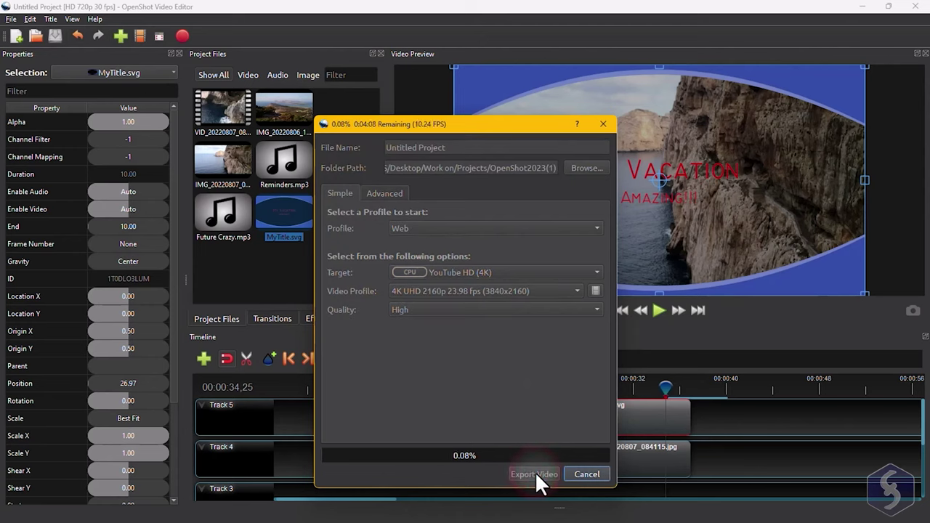